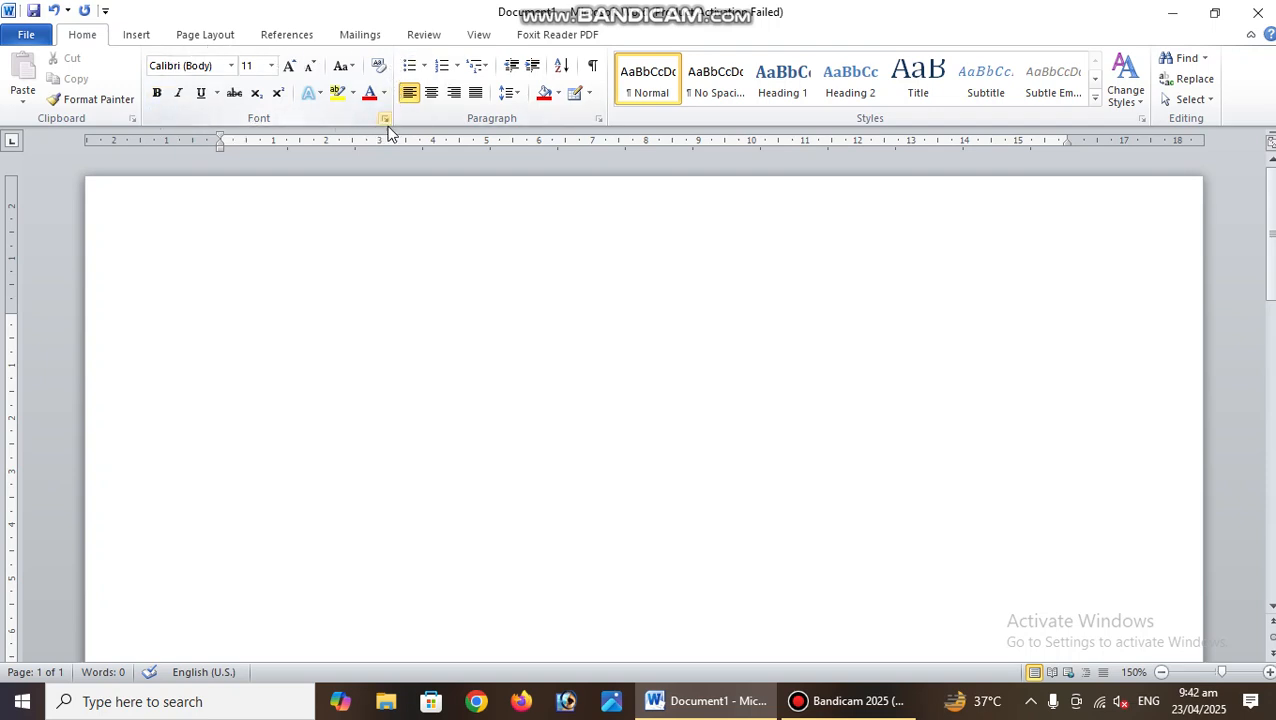
Set the font to DevLys 010 and enter a first line of sample Hindi characters.
click(231, 66)
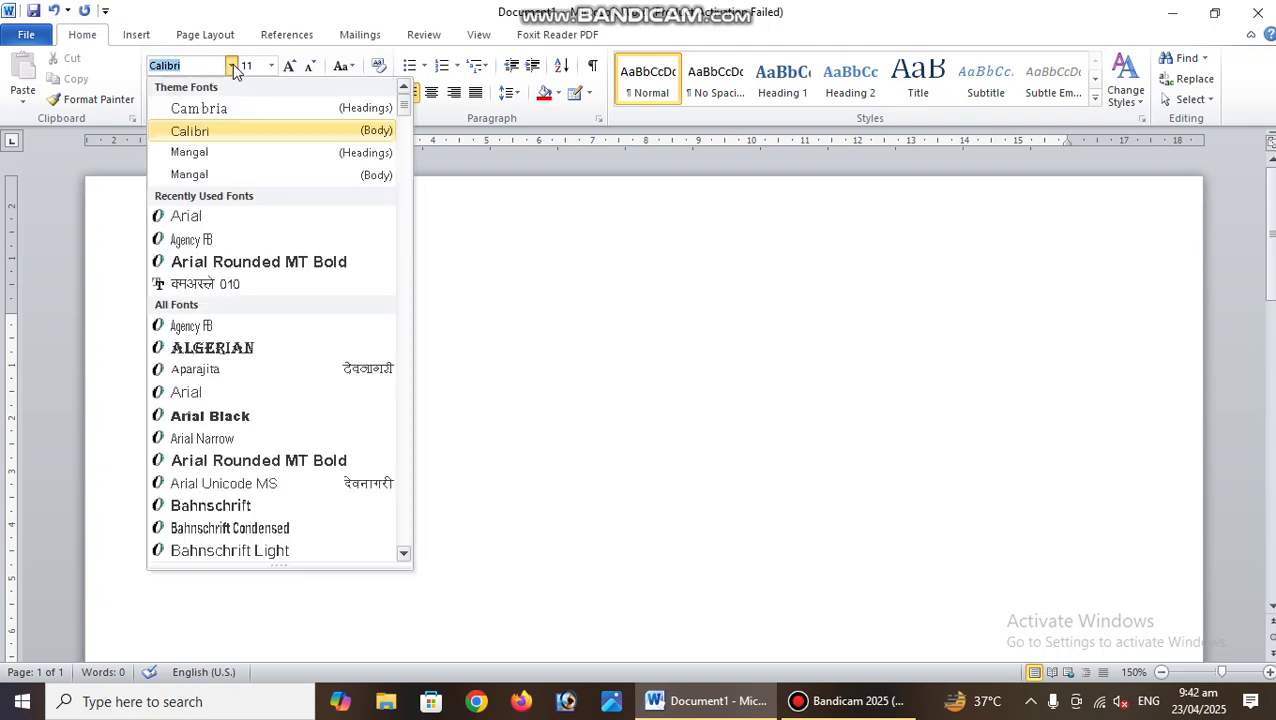
click(240, 285)
text(gsfdgdfgdfgdfrttf)
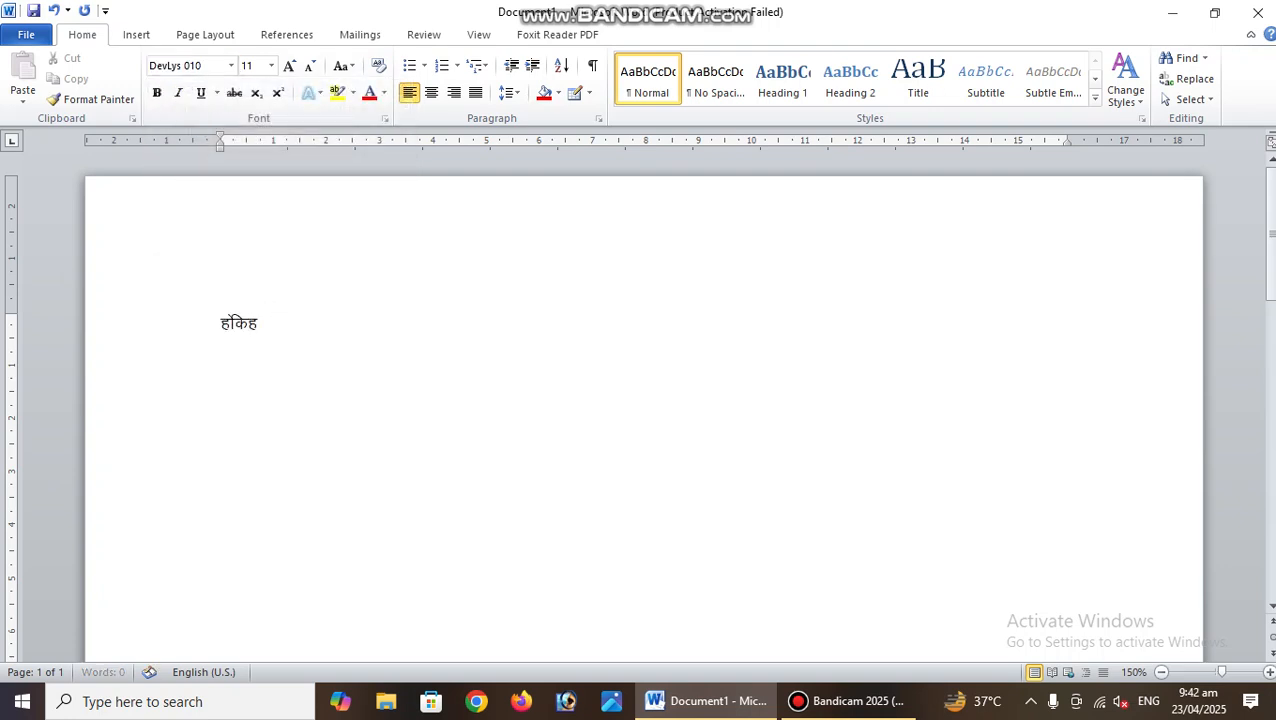
text(gdfg)
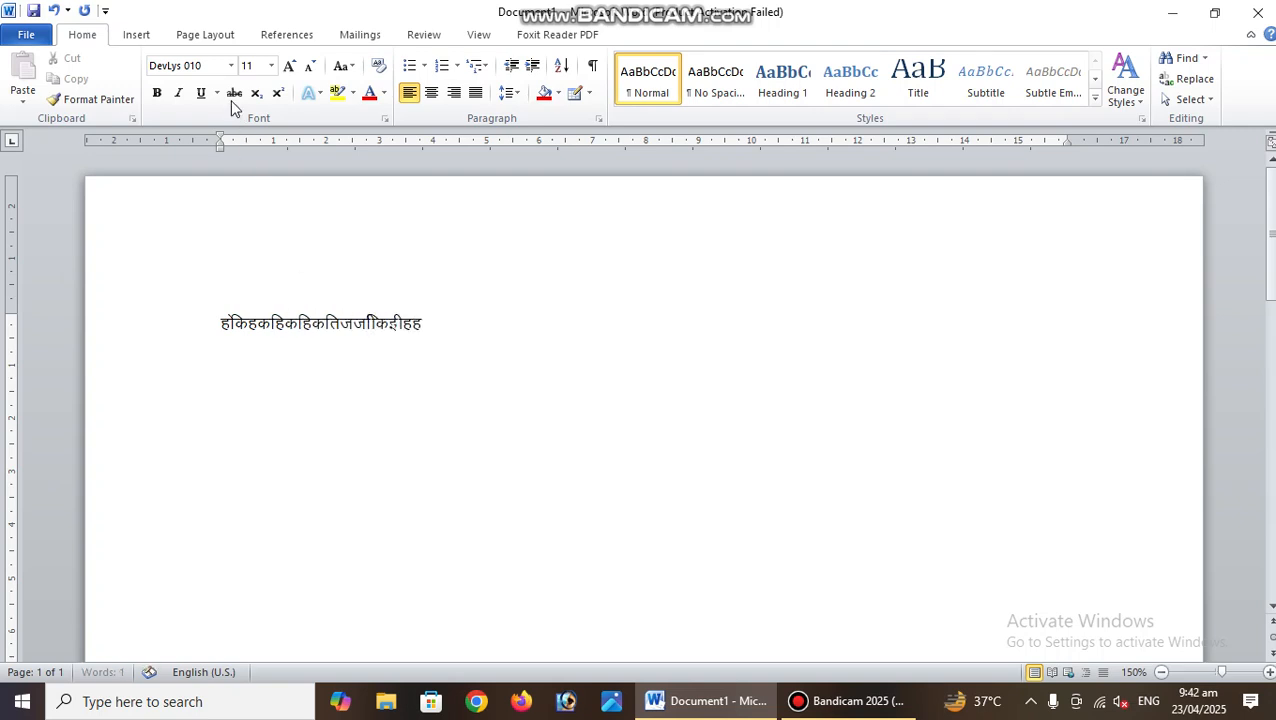
Switch the font to Arial Narrow, finish the first line with ".0" and enter "dfgdfgdfgdfgdf" on a new line.
click(230, 65)
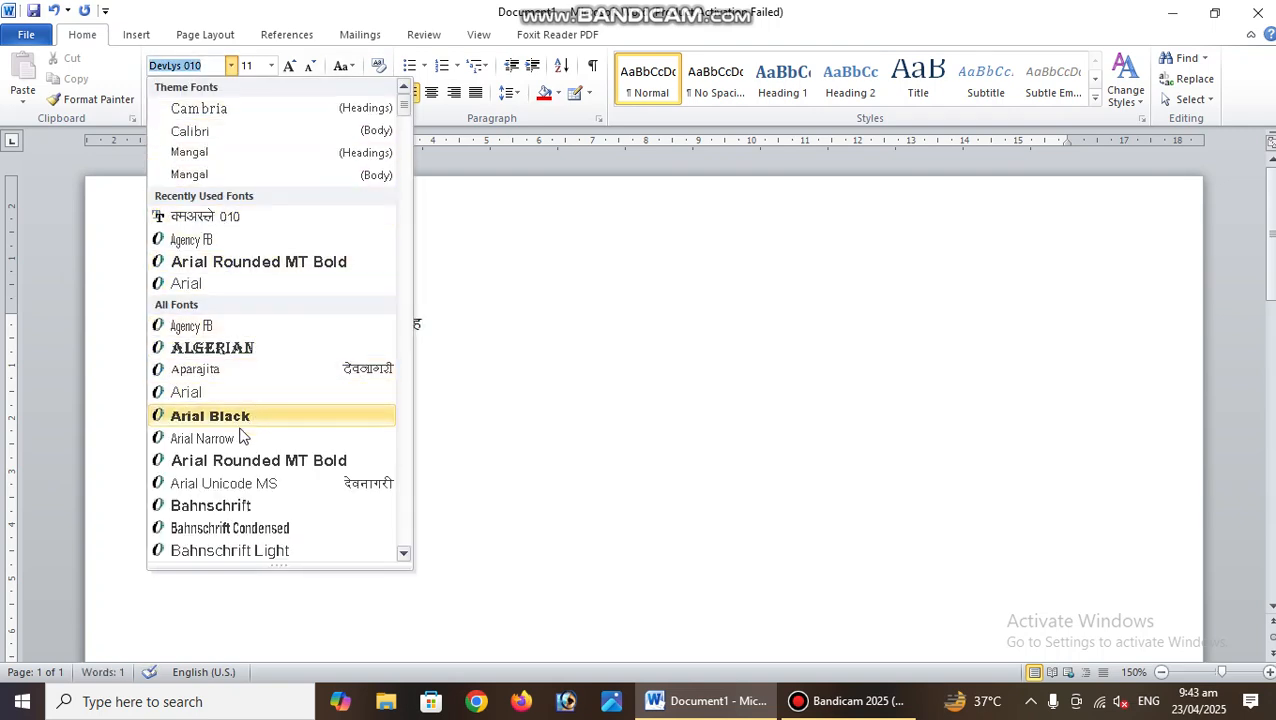
click(229, 439)
text(.0)
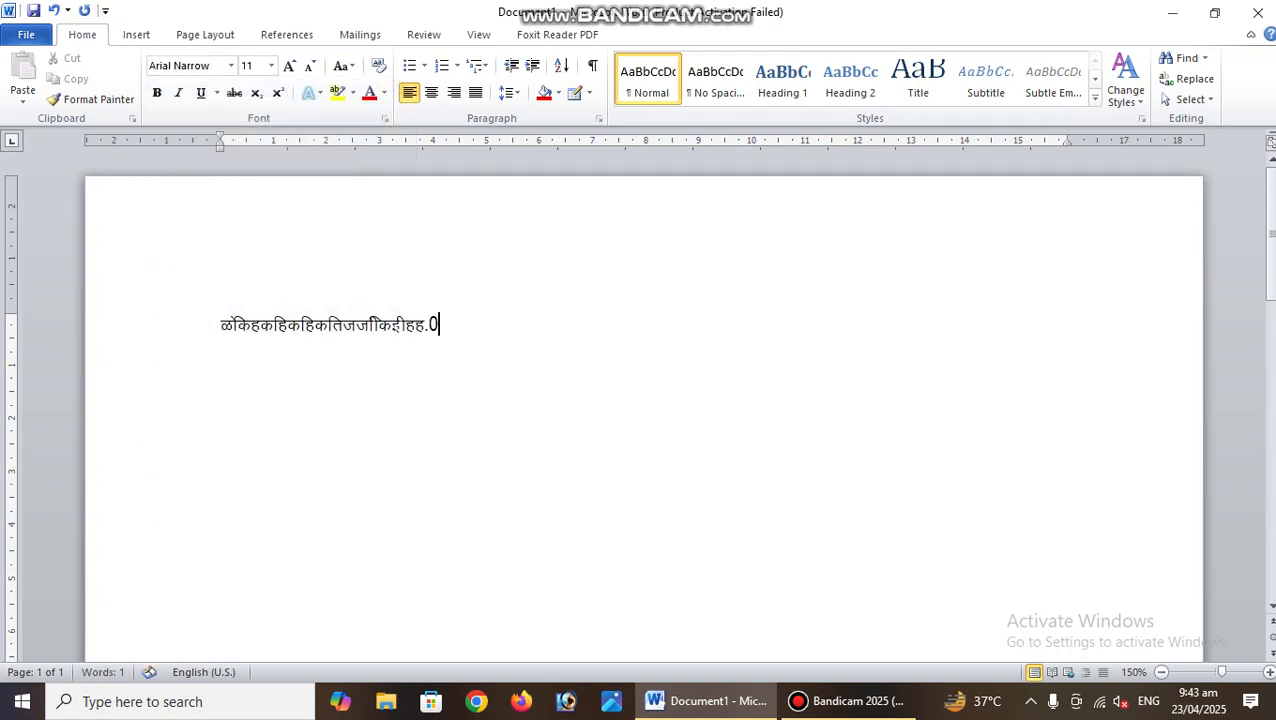
key(Return)
text(dfgdfgdfgdfgdf)
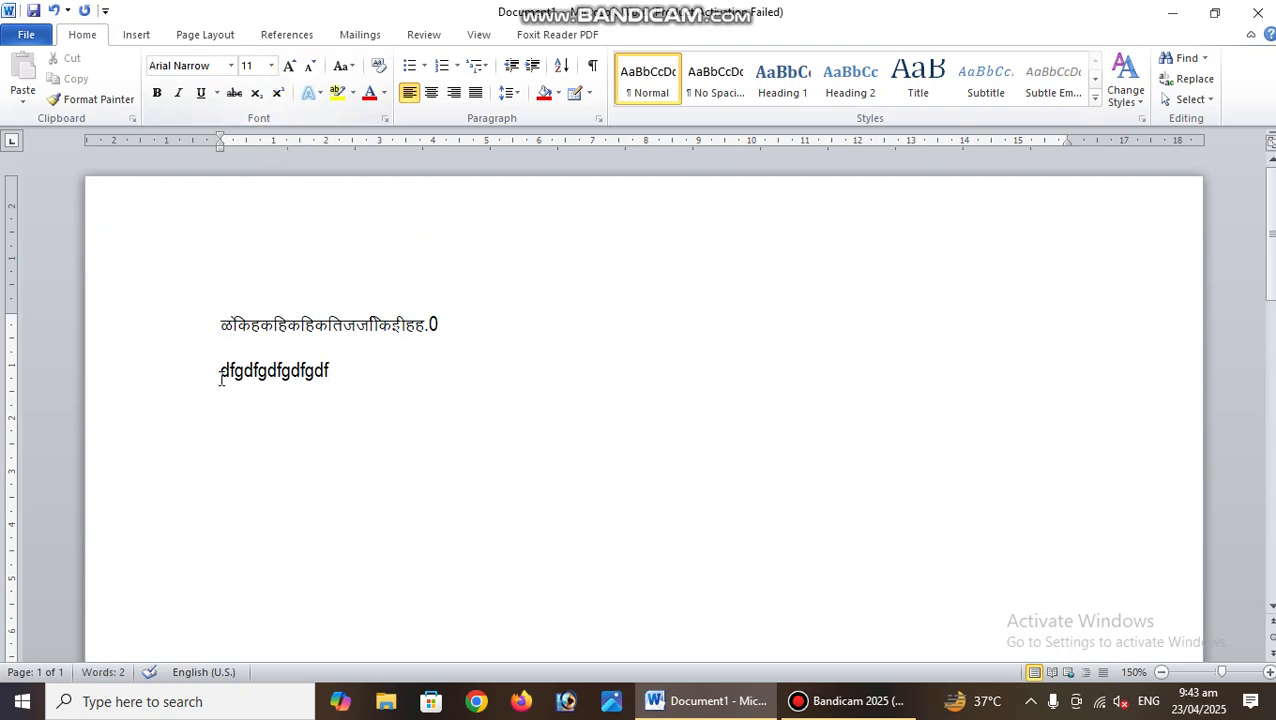
Set the font size of the whole second line to 24.
drag(226, 370, 356, 365)
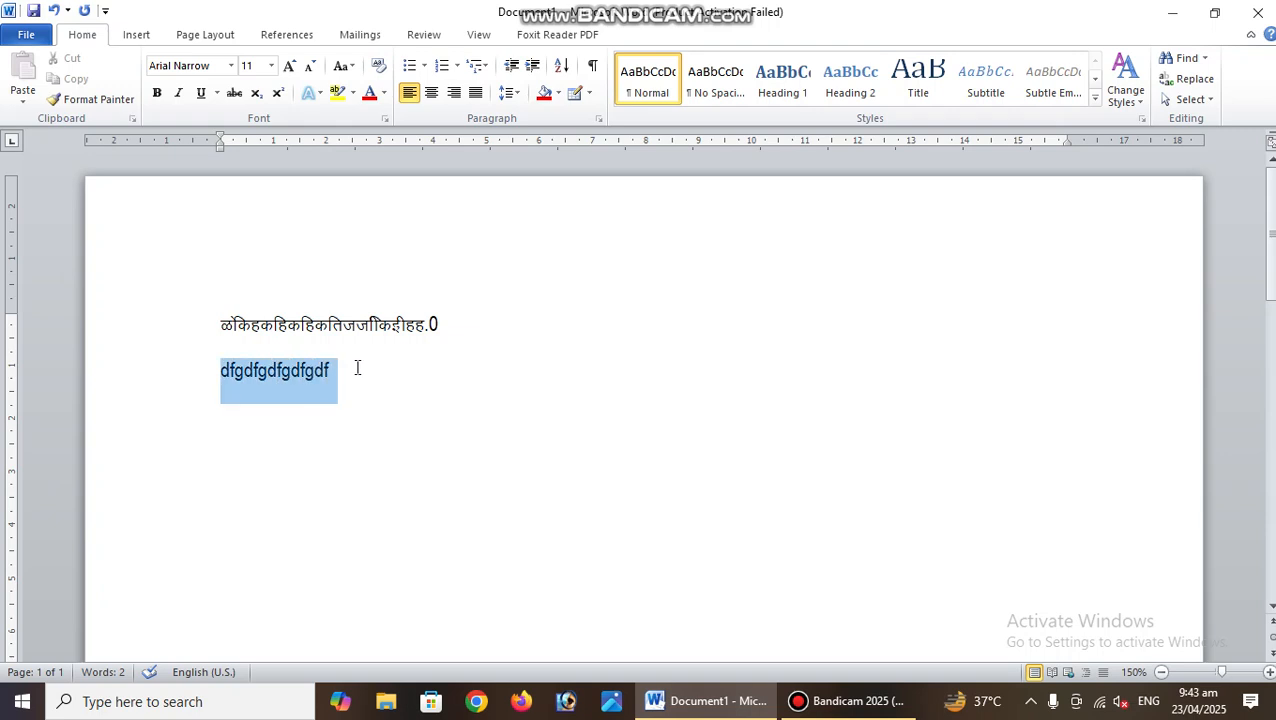
click(270, 66)
click(249, 245)
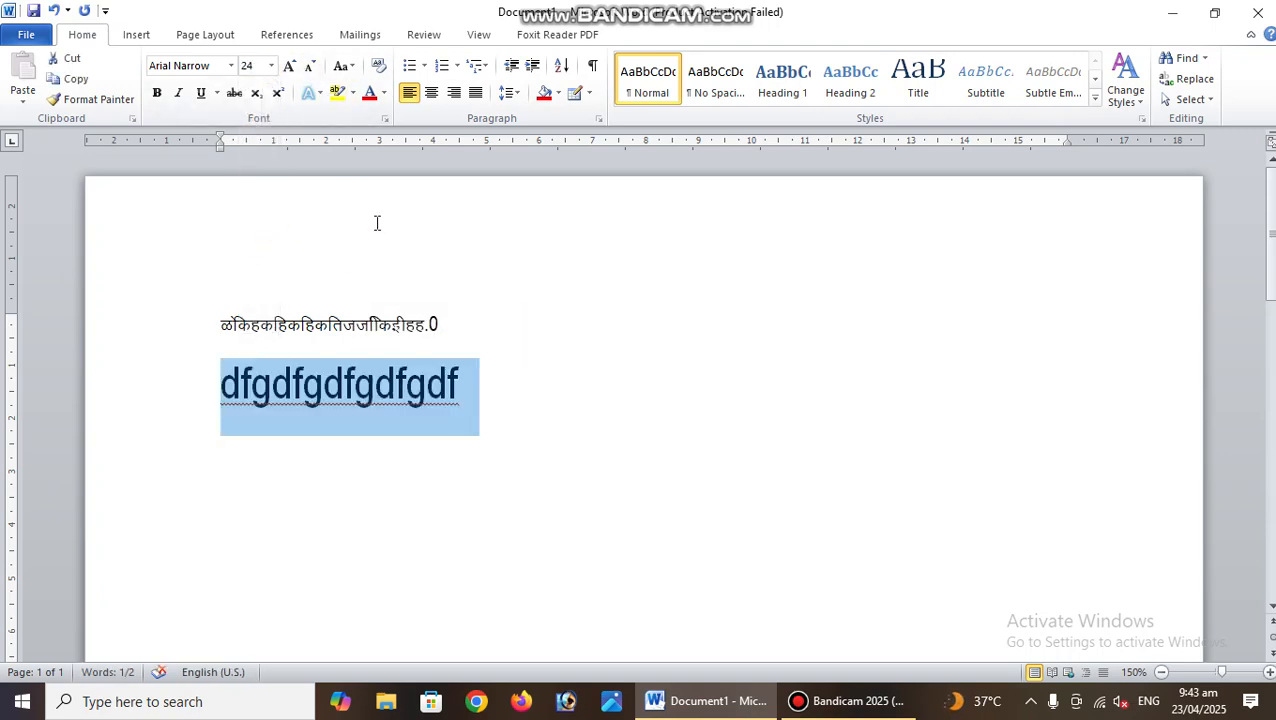
Shrink the second line's font stepwise to size 14.
click(311, 66)
click(311, 66)
click(311, 66)
click(311, 66)
click(311, 66)
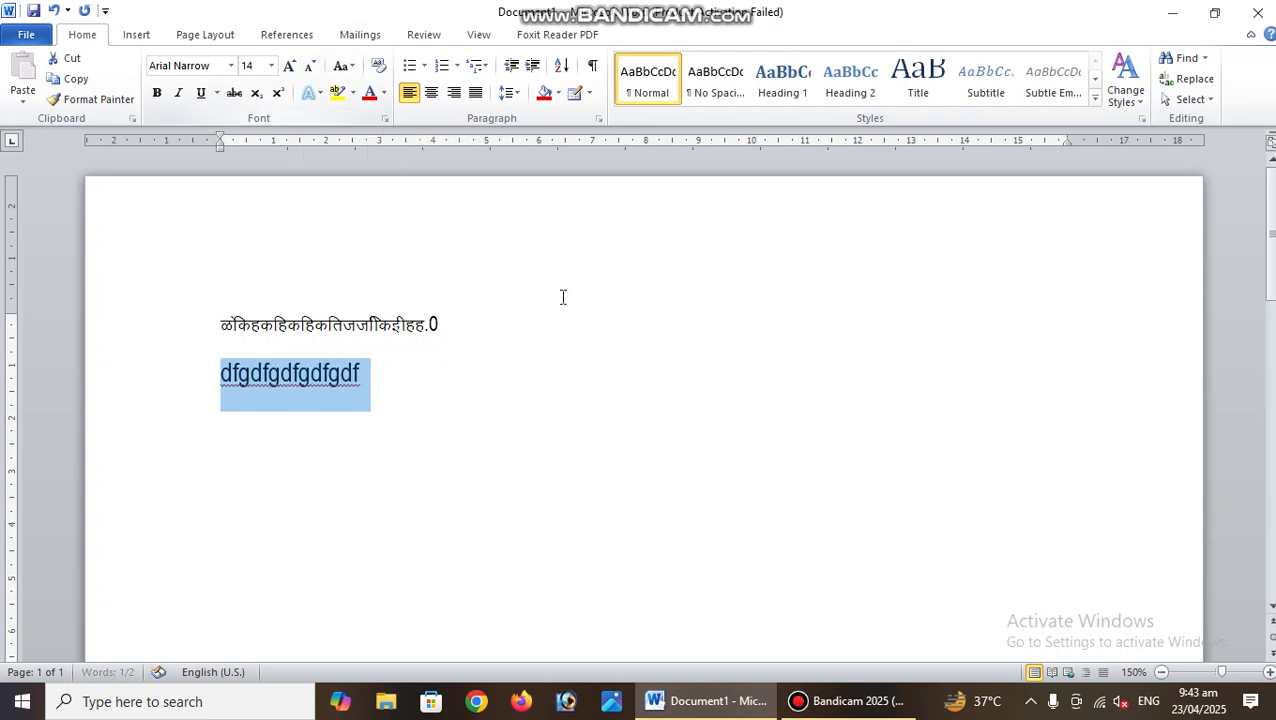
click(585, 357)
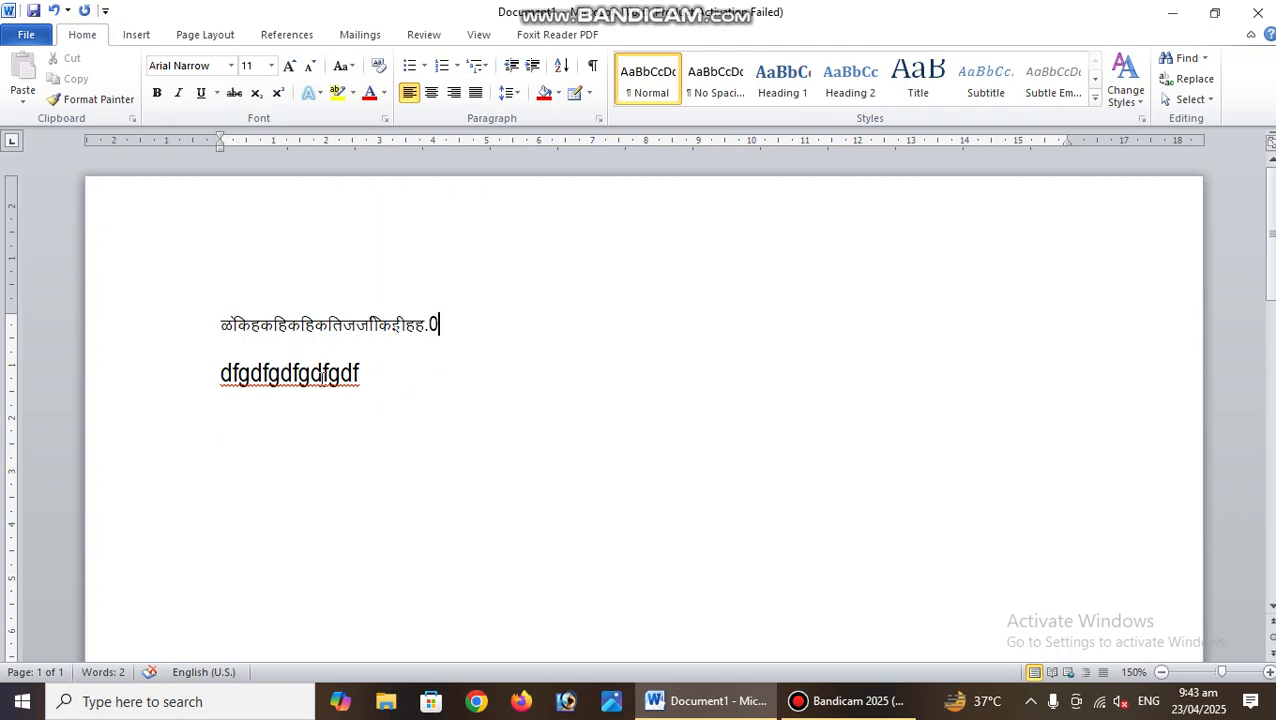
Grow the last six letters of the second line, "gdfgdf", to size 20.
mouse_move(294, 372)
mouse_down()
mouse_move(376, 370)
mouse_move(299, 372)
mouse_up()
click(362, 372)
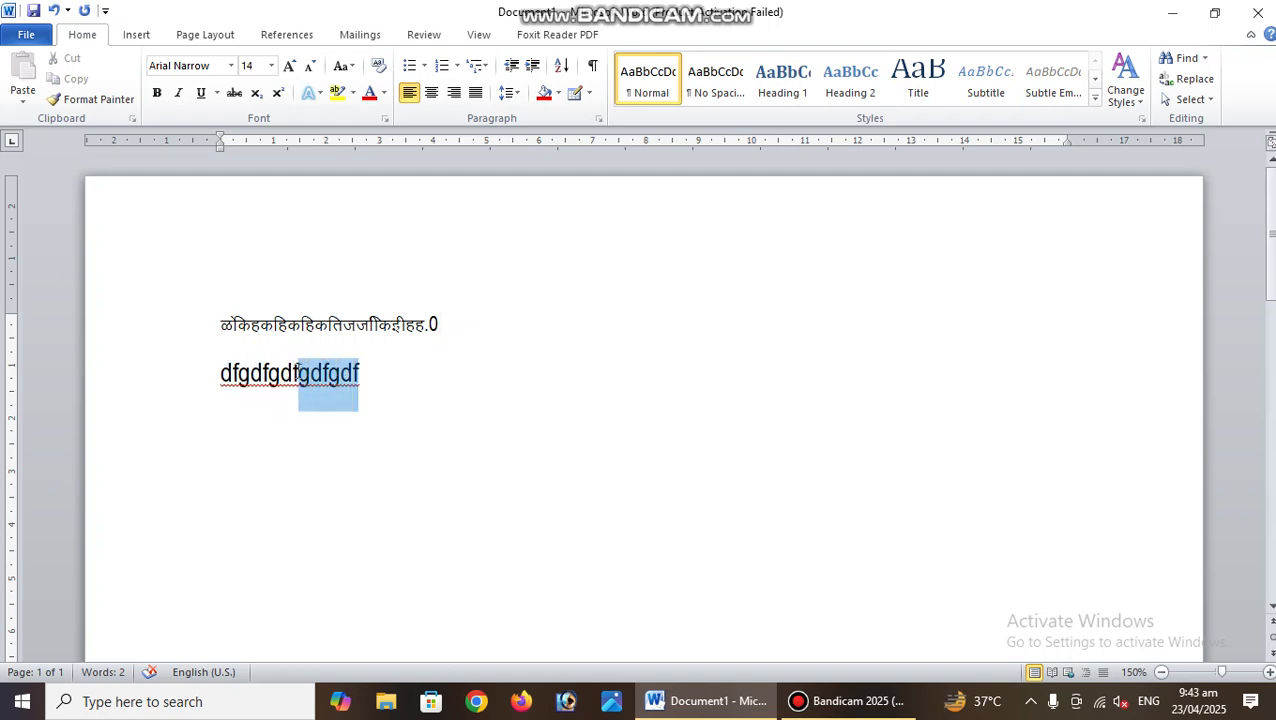
click(290, 66)
click(290, 66)
click(290, 66)
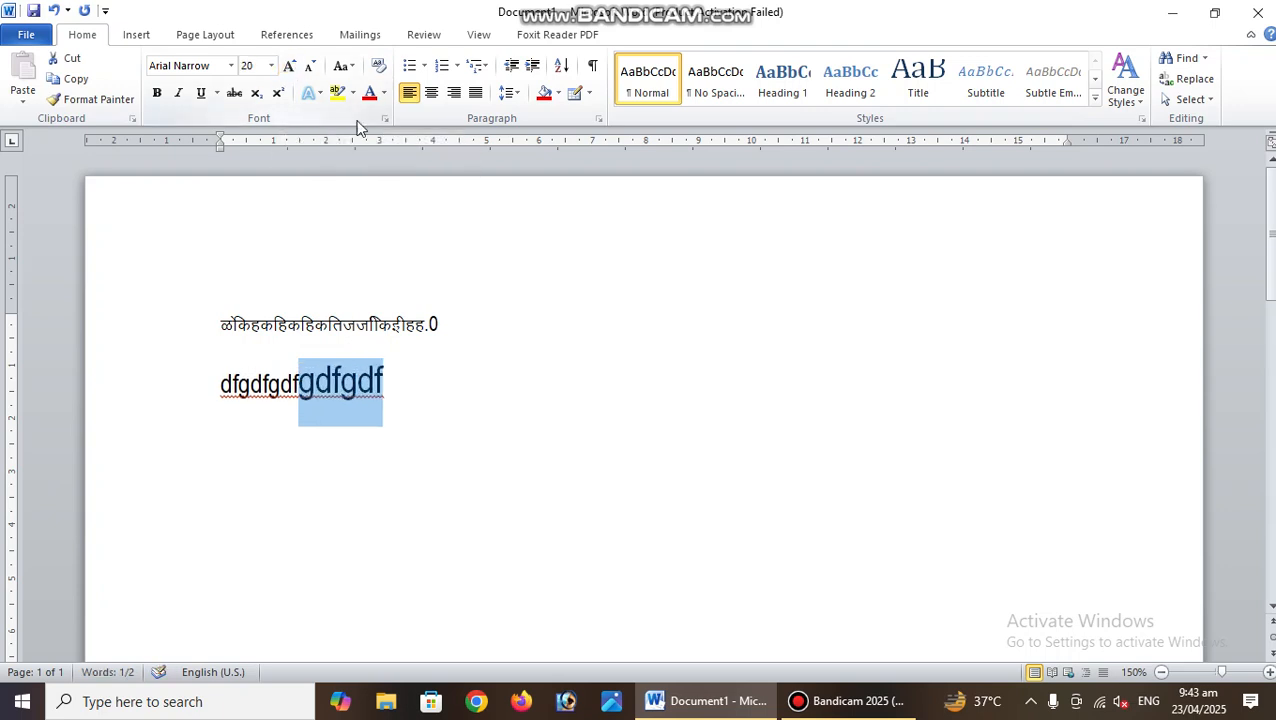
Shrink the last six letters of the second line to size 12.
click(312, 67)
click(312, 67)
click(312, 67)
click(312, 67)
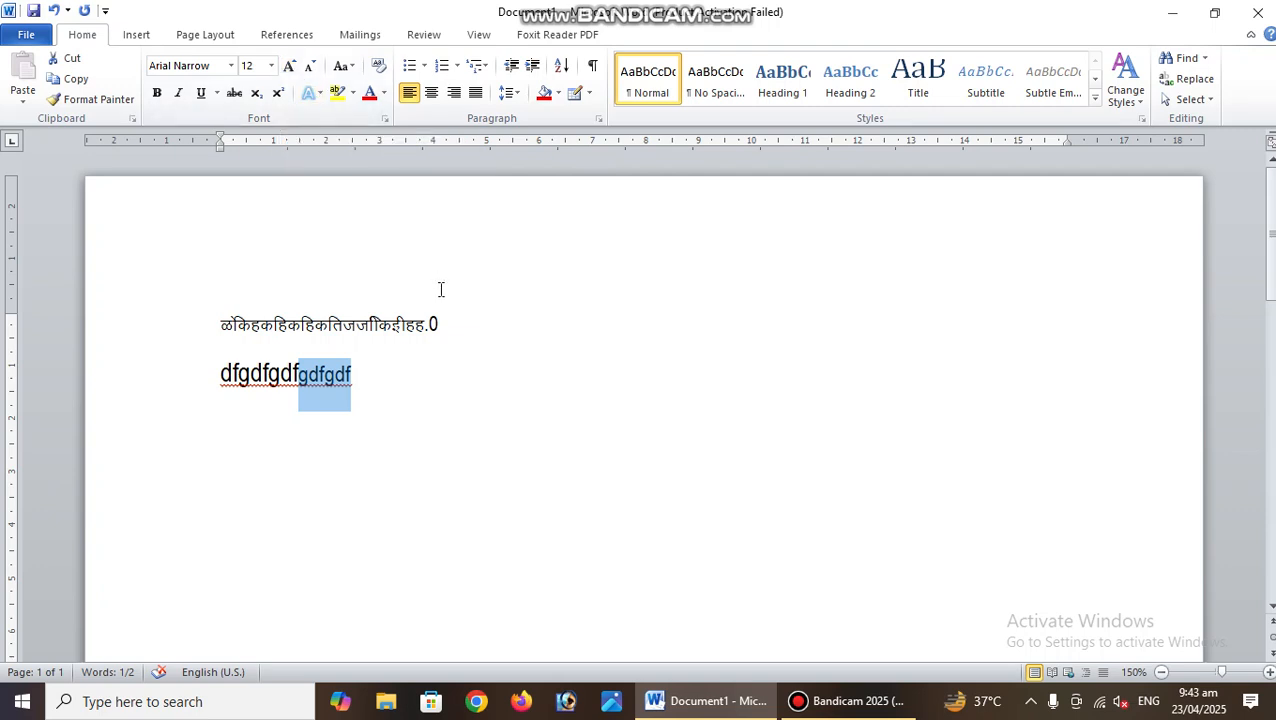
click(460, 403)
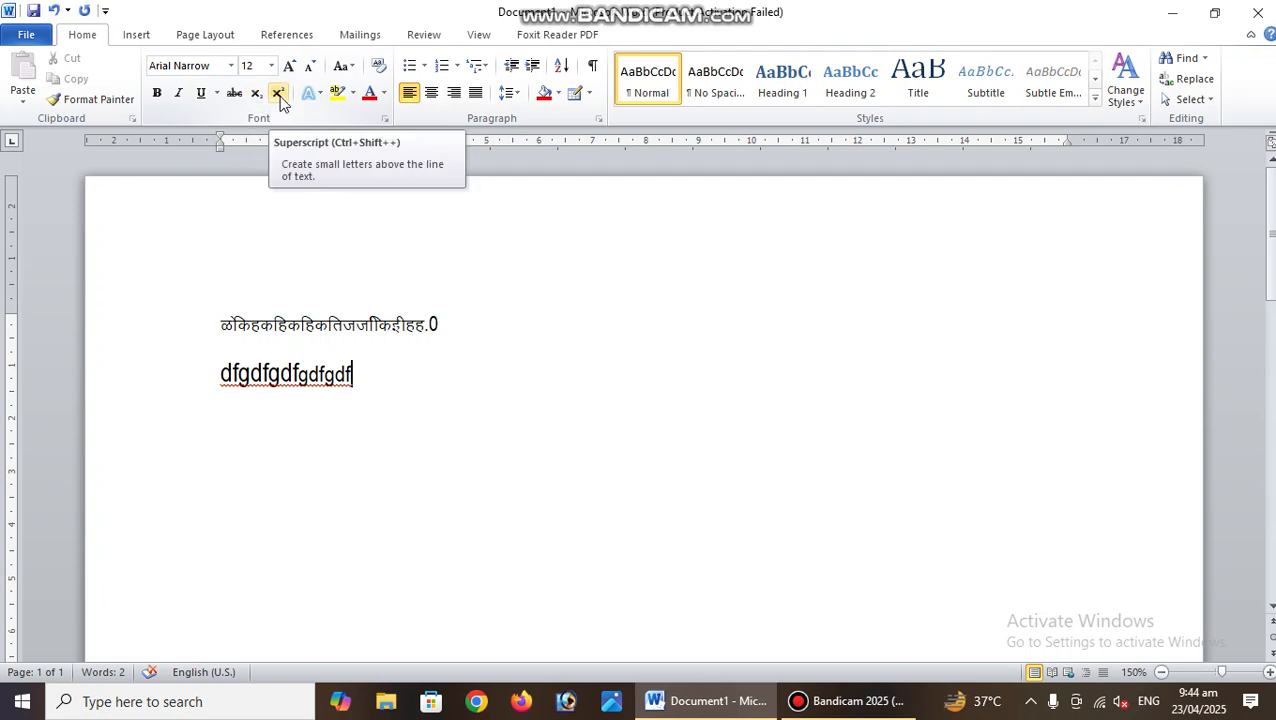
Add a third line reading "54" and format the 4 as superscript.
click(282, 104)
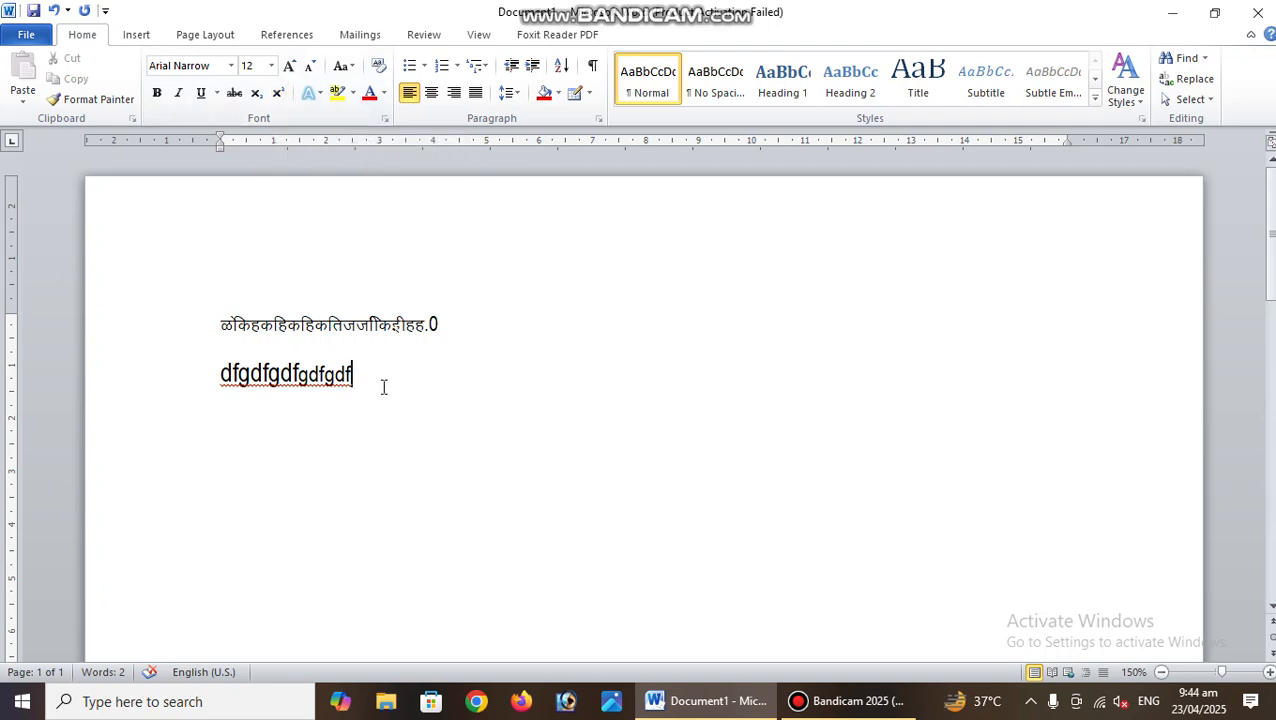
key(Return)
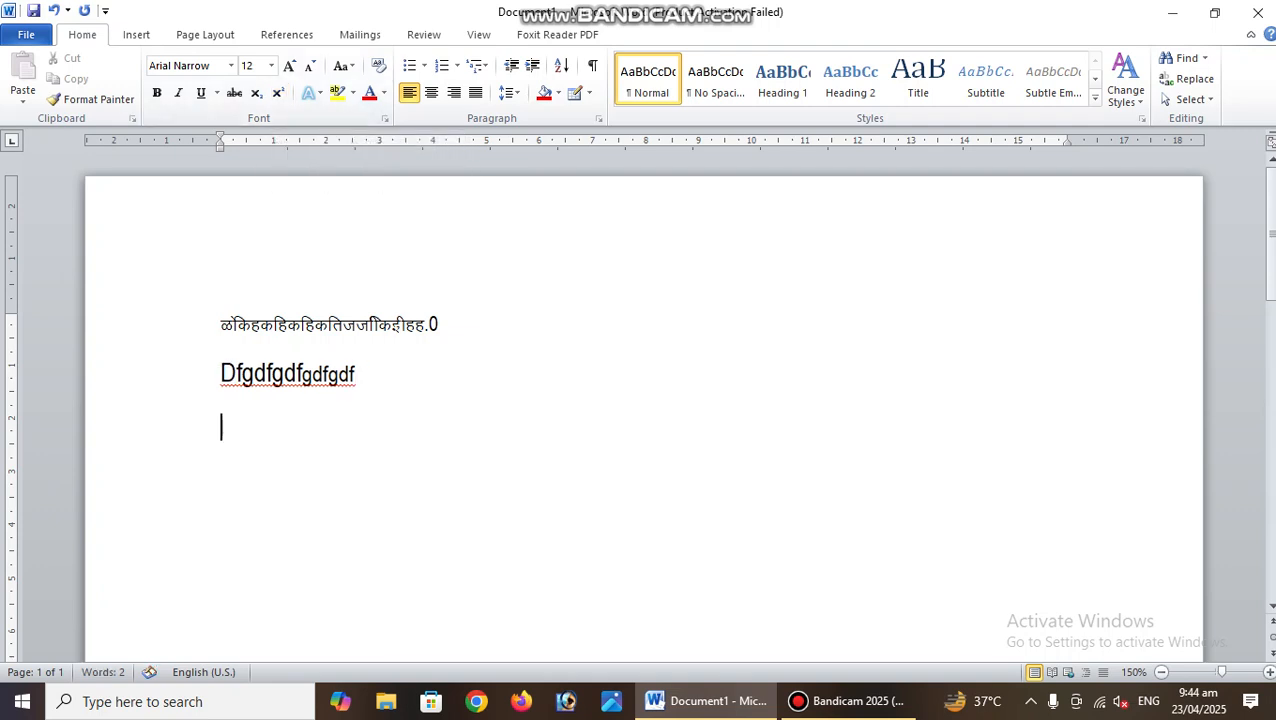
text(54)
drag(241, 422, 231, 422)
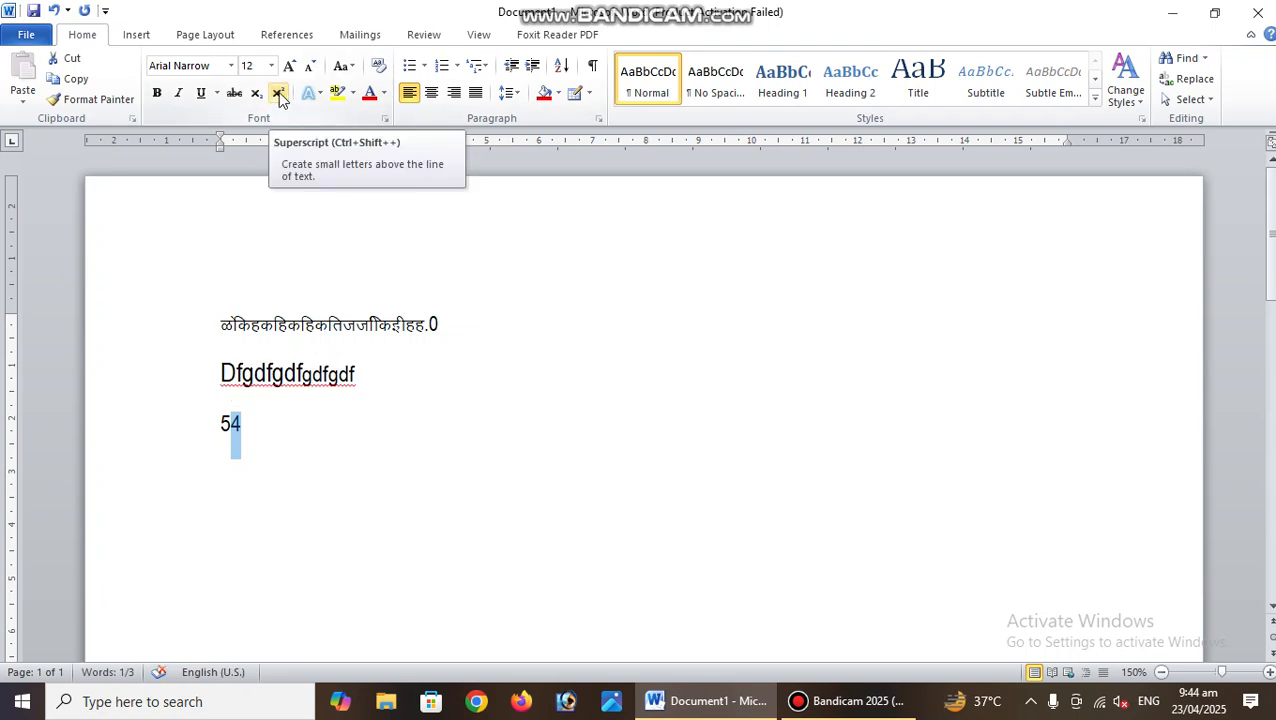
click(279, 95)
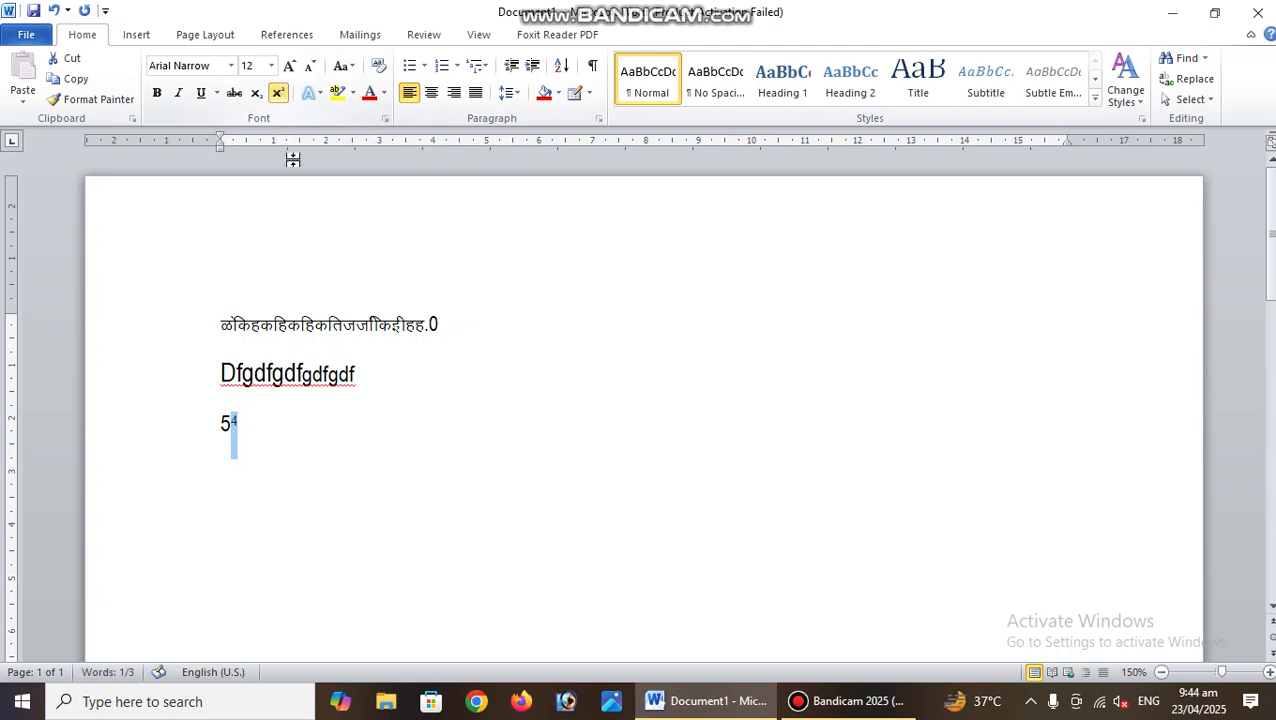
click(288, 442)
Enlarge the whole third line, the 5 with its superscript 4, to font size 80.
drag(203, 426, 247, 426)
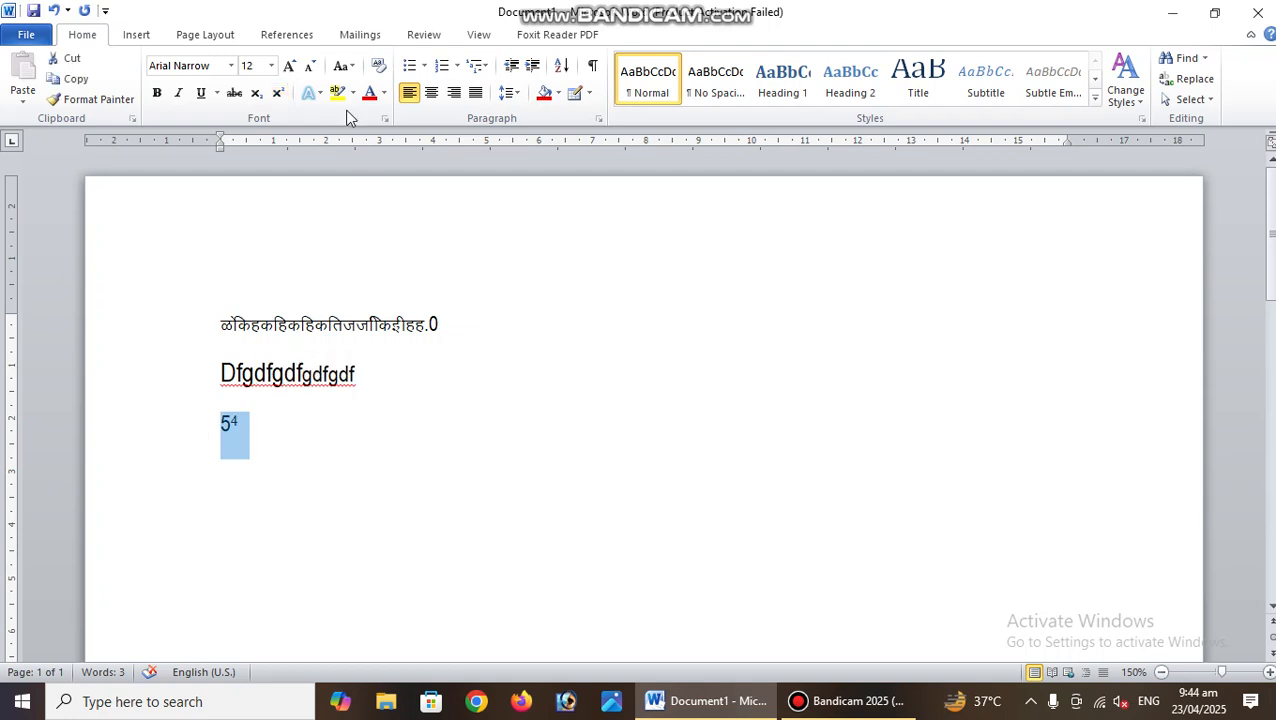
click(288, 66)
click(288, 66)
click(288, 66)
click(288, 66)
click(288, 66)
click(288, 66)
click(288, 66)
click(288, 66)
click(288, 66)
click(288, 66)
click(288, 66)
click(288, 66)
click(411, 451)
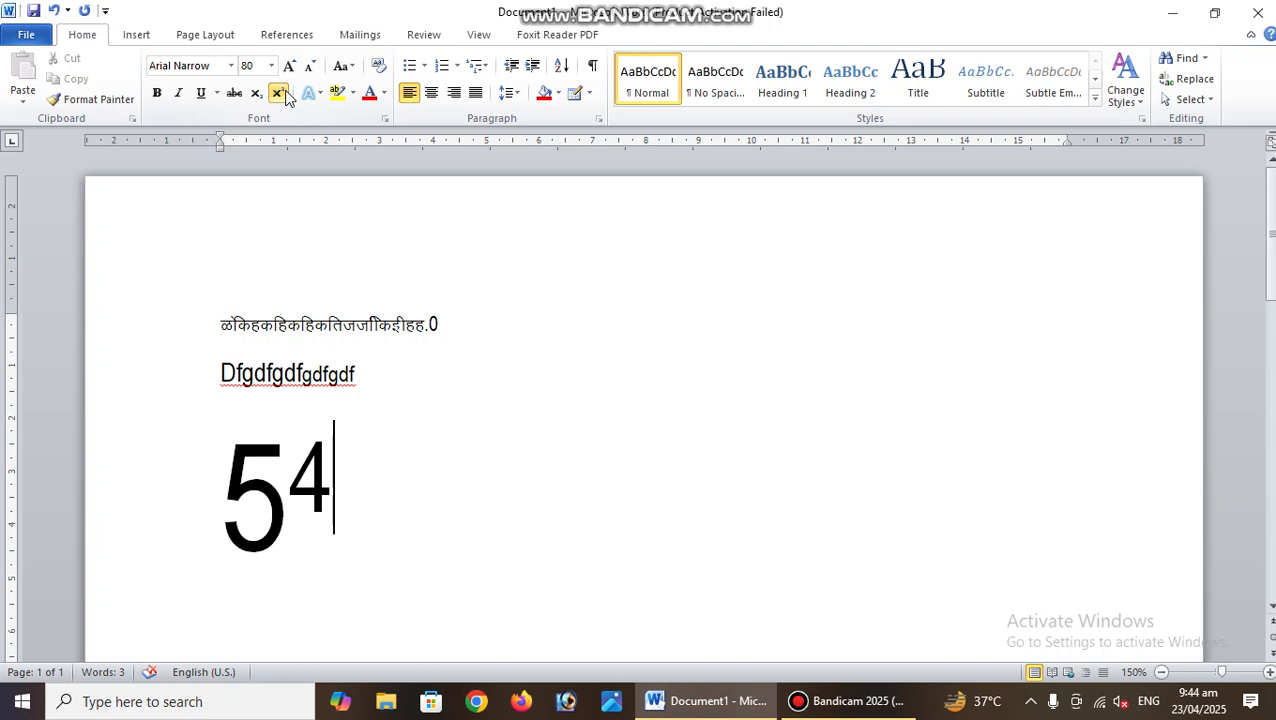
Change the 4 on the third line to subscript and turn it back to superscript.
click(280, 95)
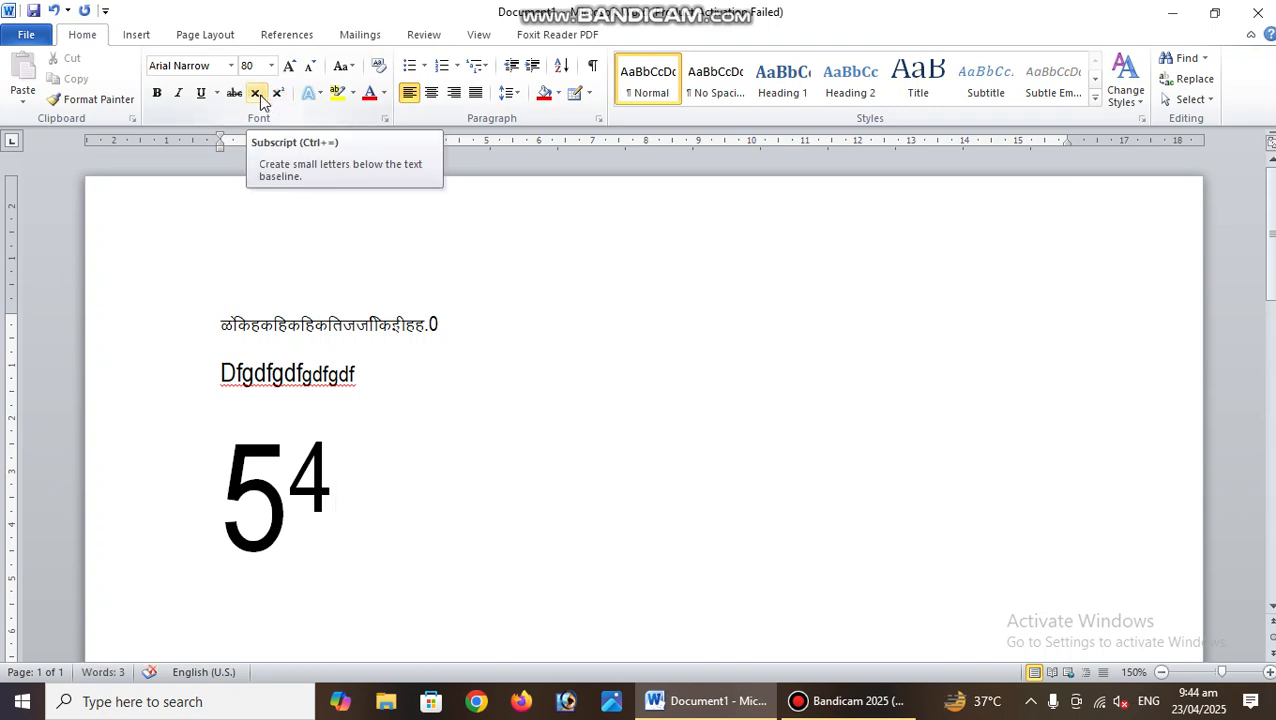
click(257, 94)
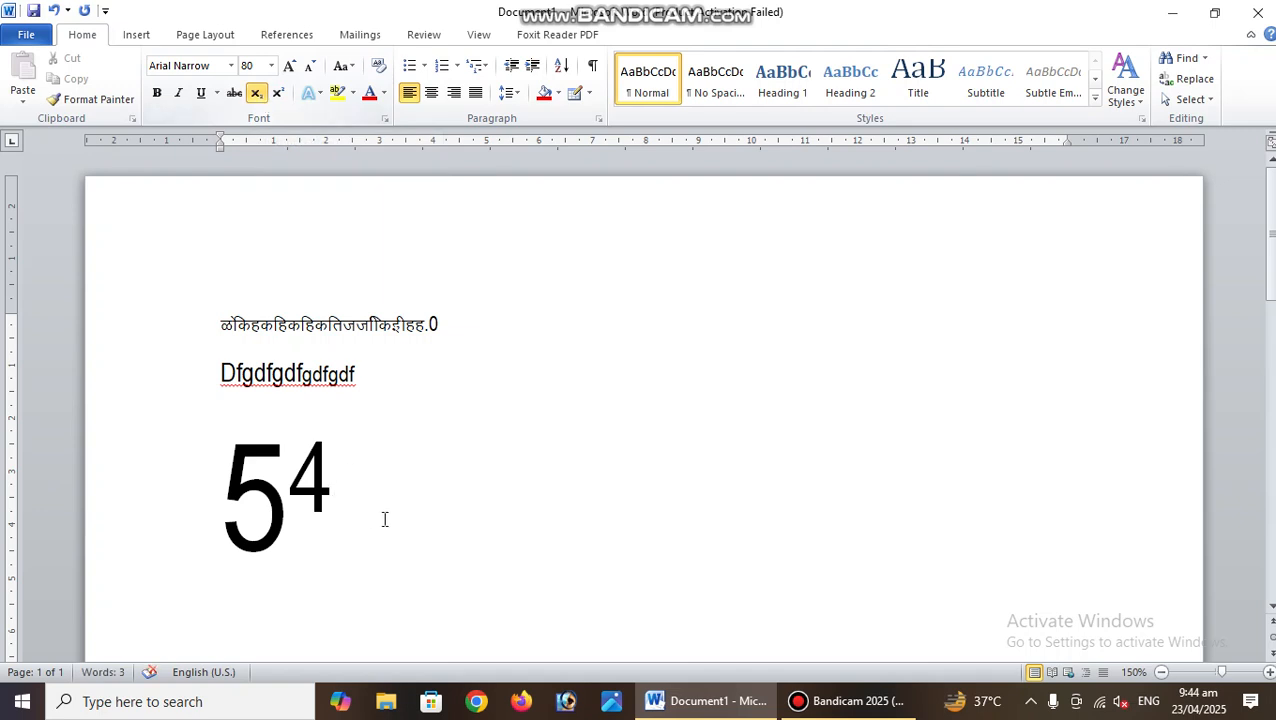
drag(324, 470, 302, 466)
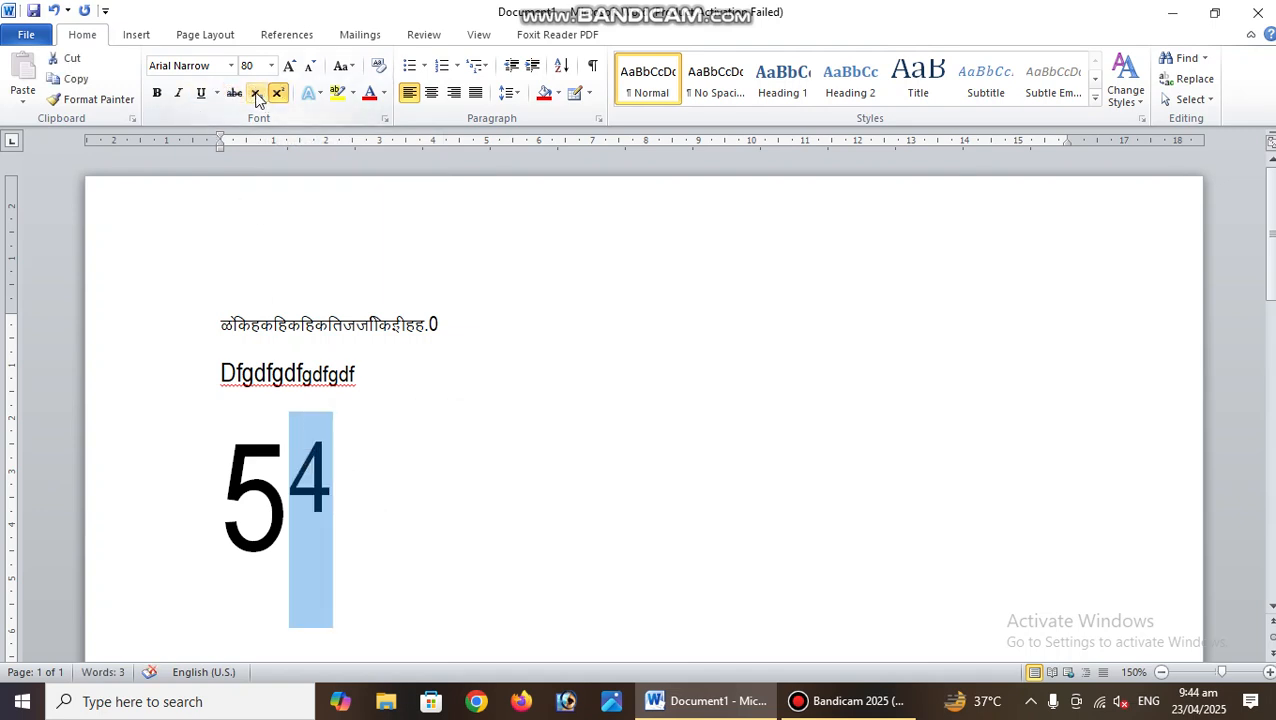
click(257, 94)
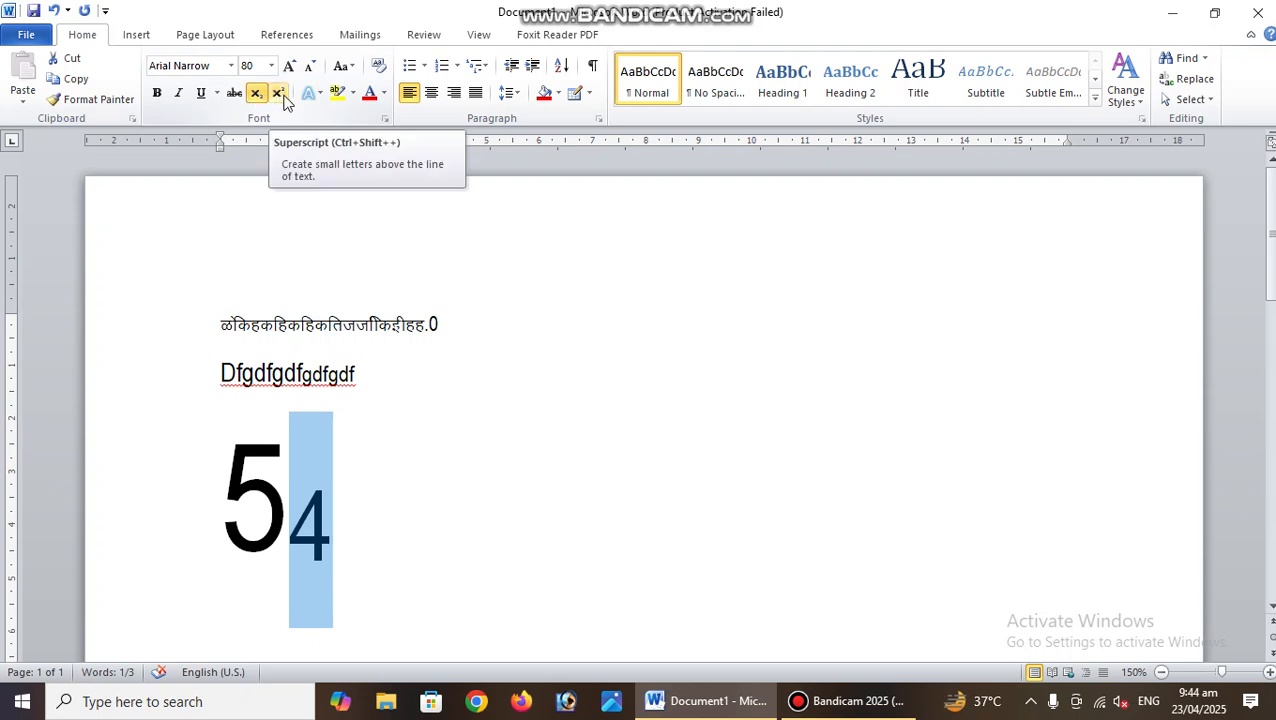
click(280, 94)
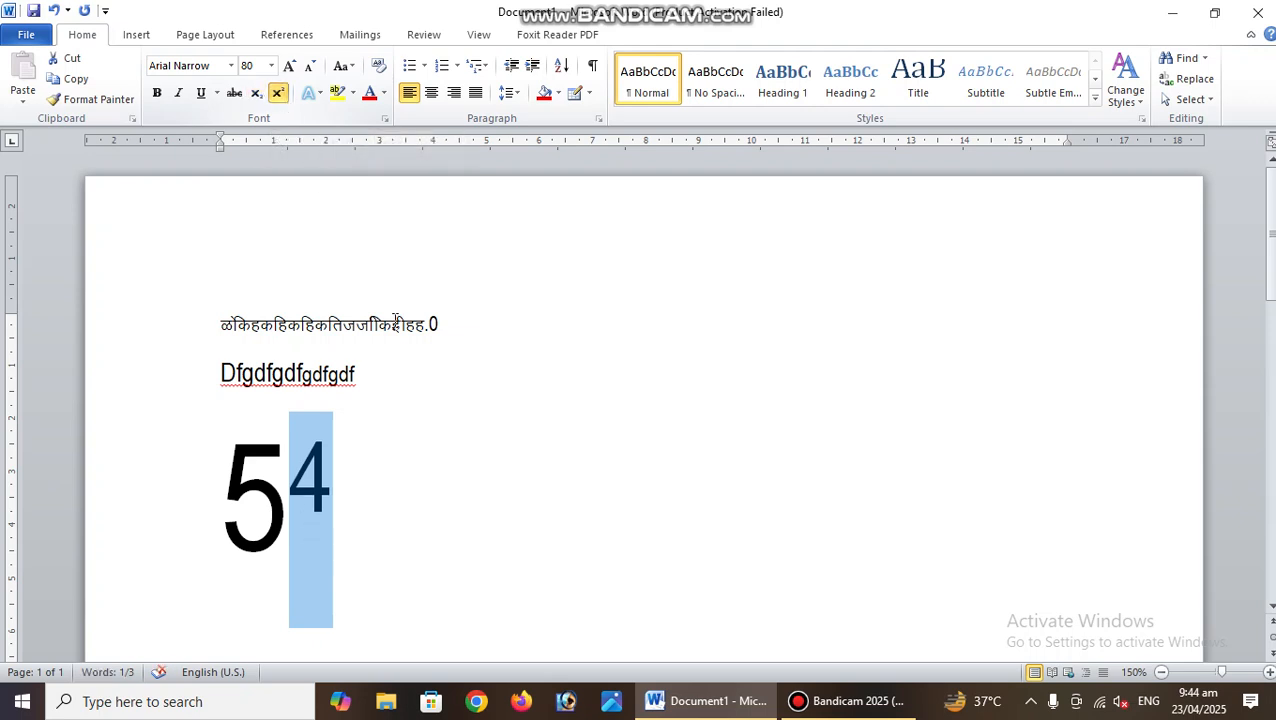
click(486, 543)
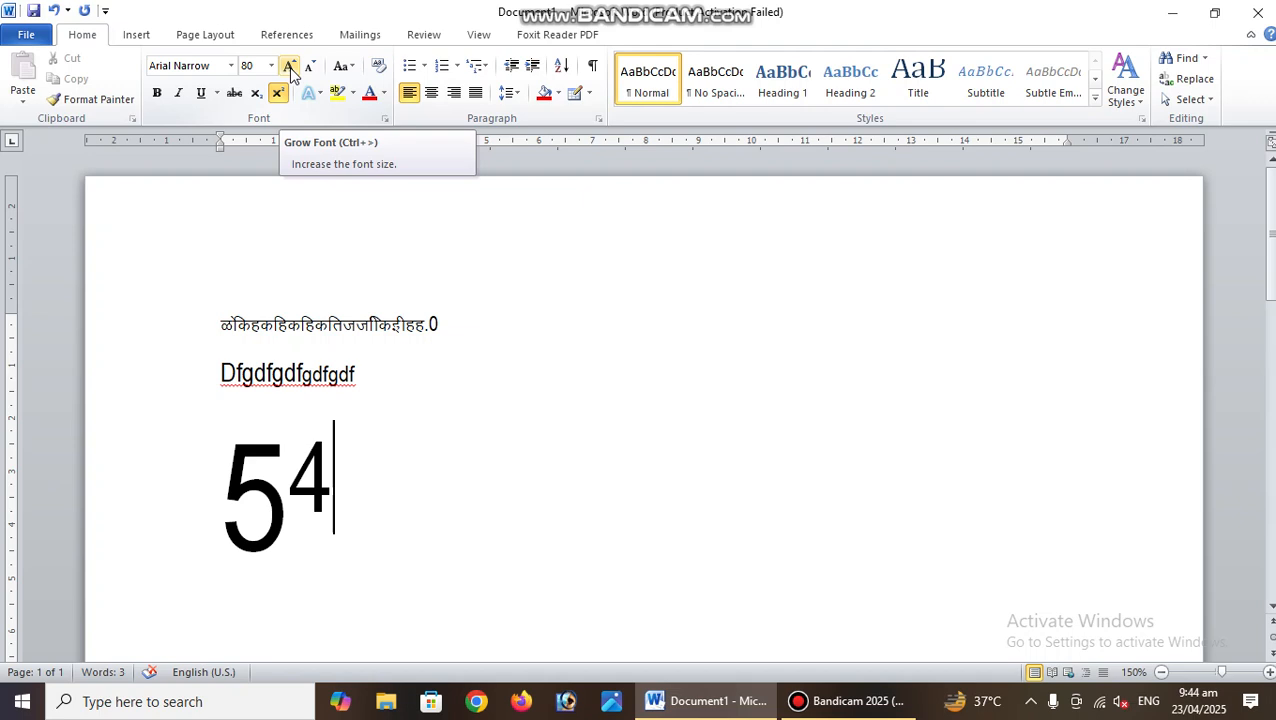
click(350, 68)
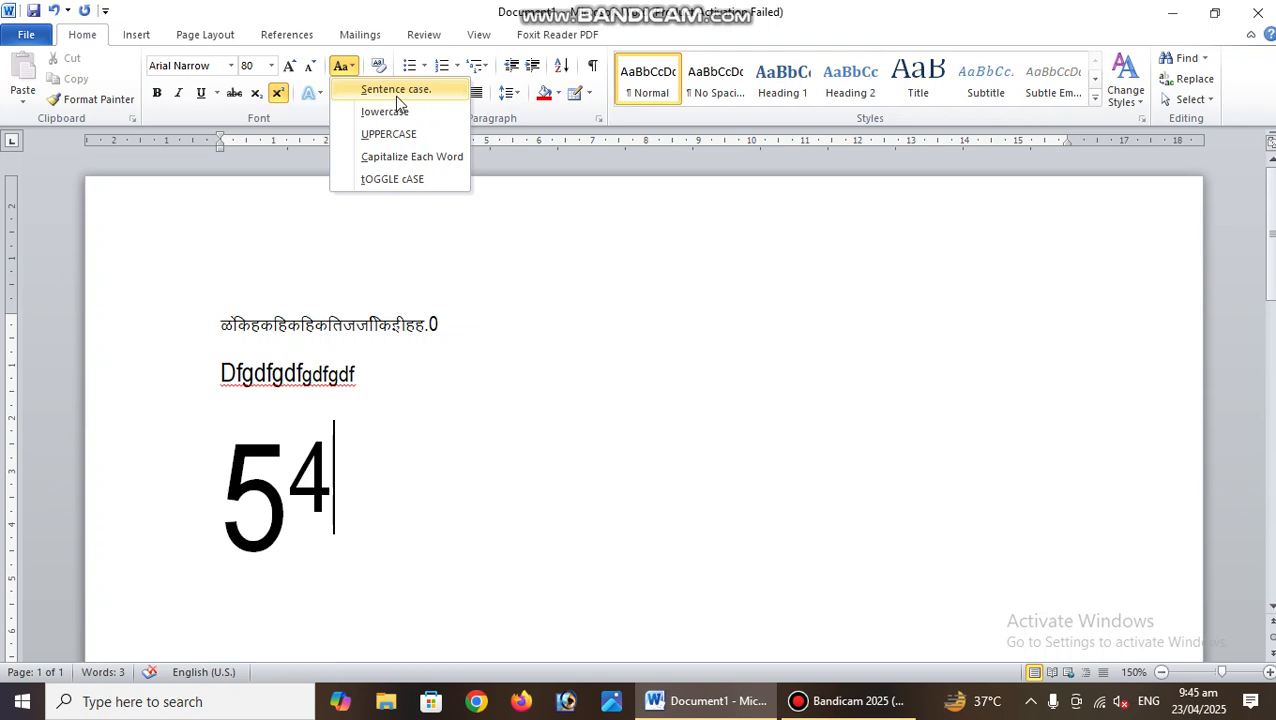
click(555, 341)
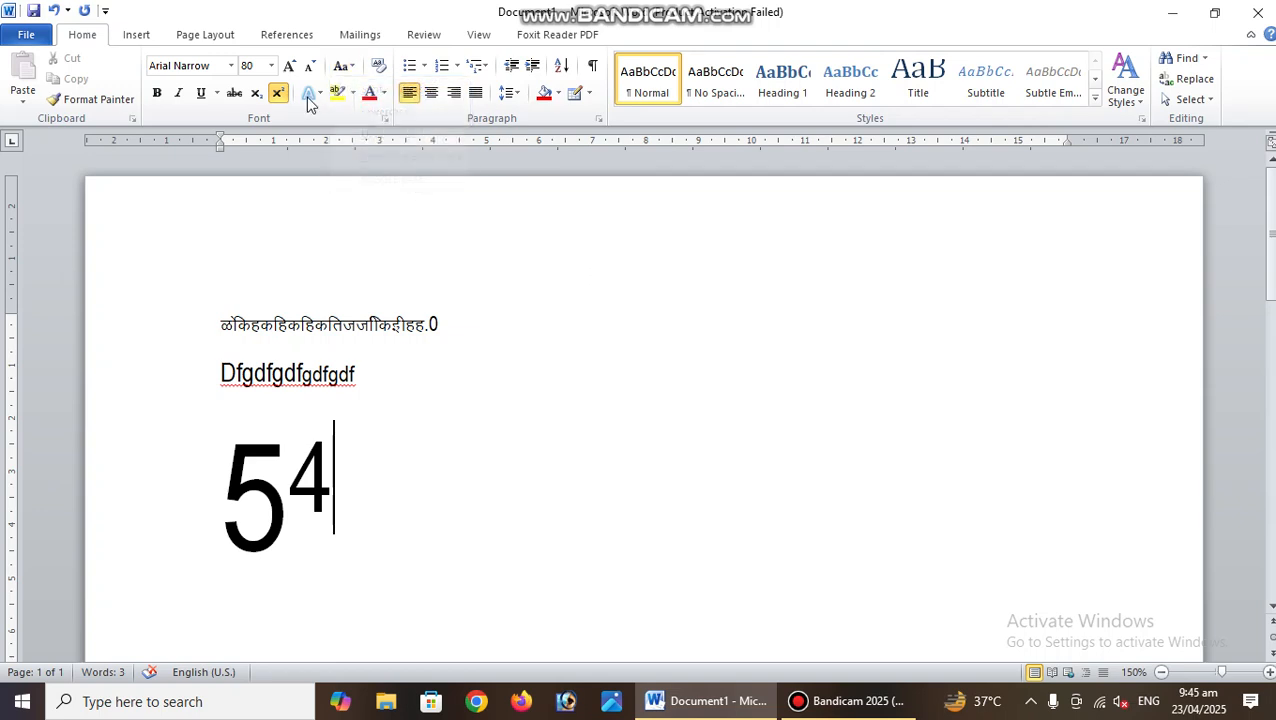
click(355, 68)
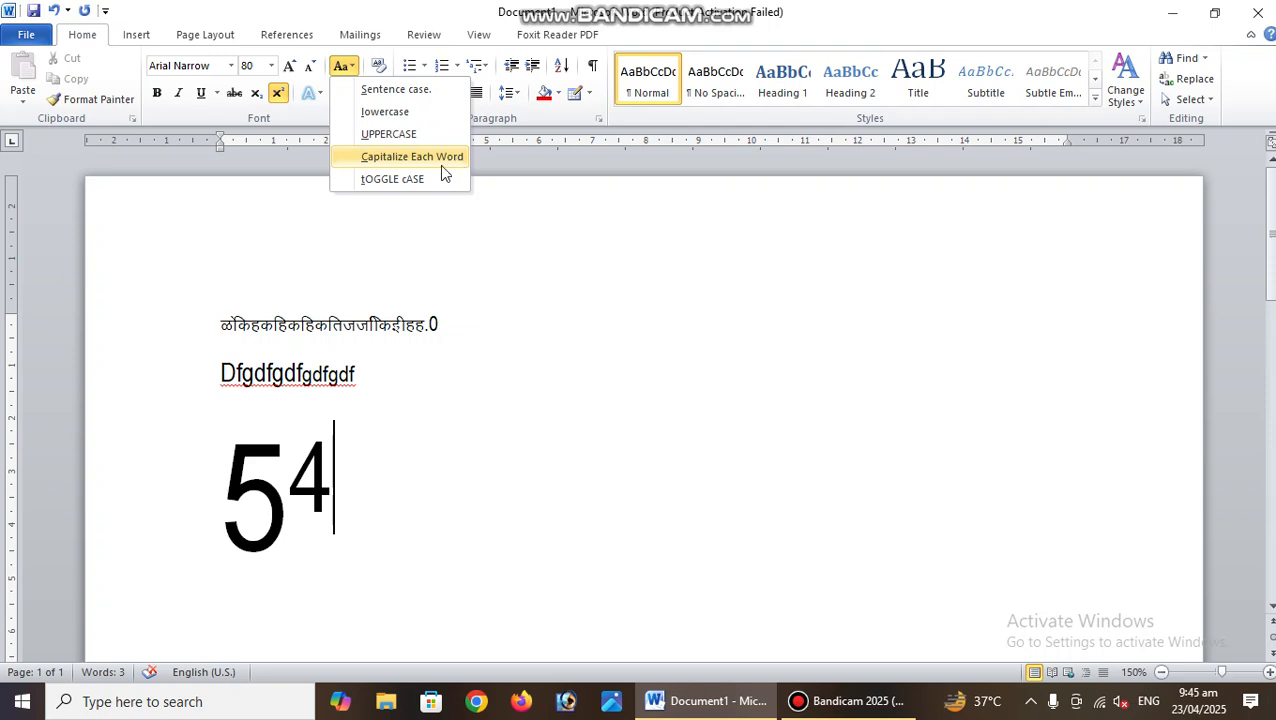
click(382, 301)
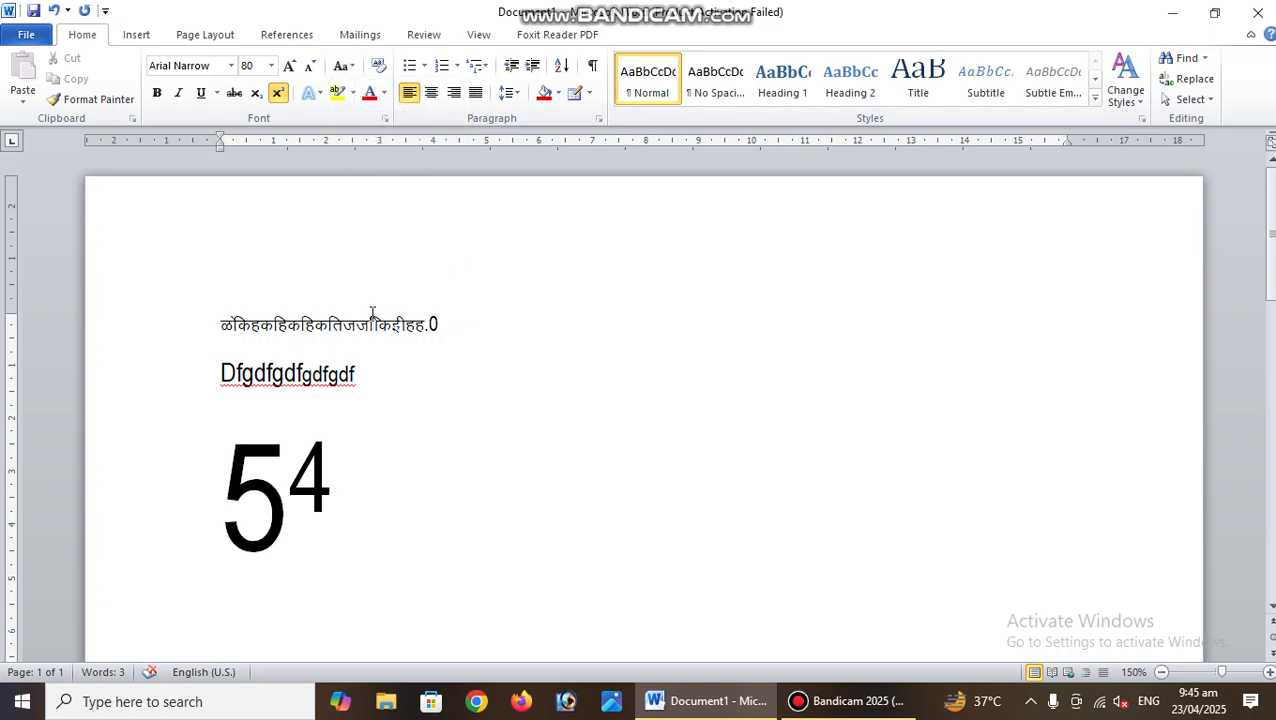
Convert the last nine letters of the second line to UPPERCASE.
drag(268, 376, 379, 371)
click(365, 375)
drag(274, 374, 373, 369)
drag(272, 374, 356, 374)
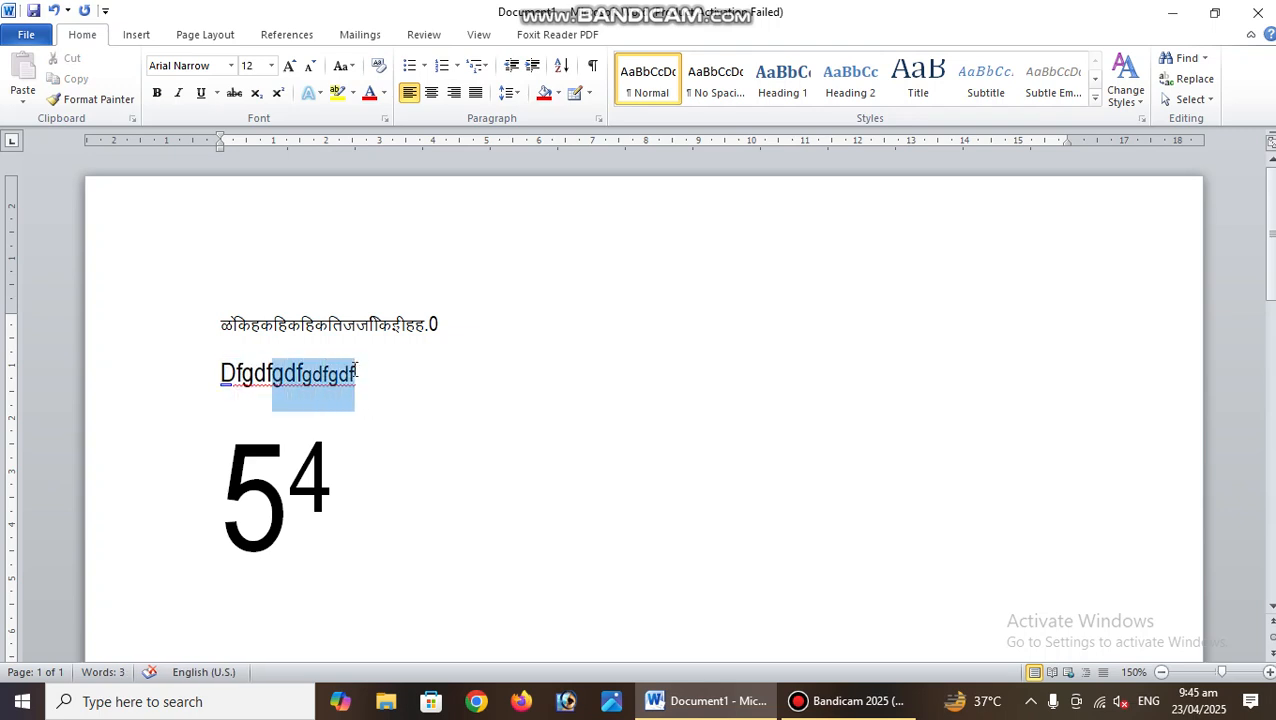
click(350, 66)
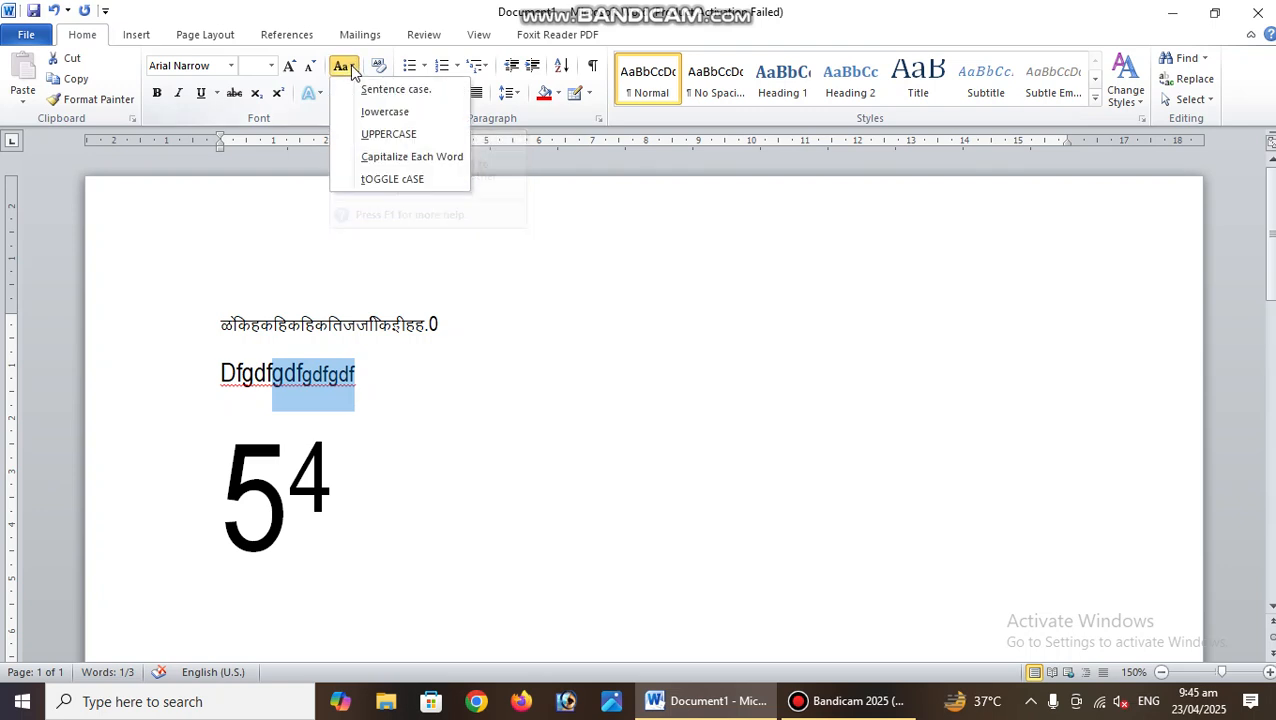
click(384, 137)
click(396, 393)
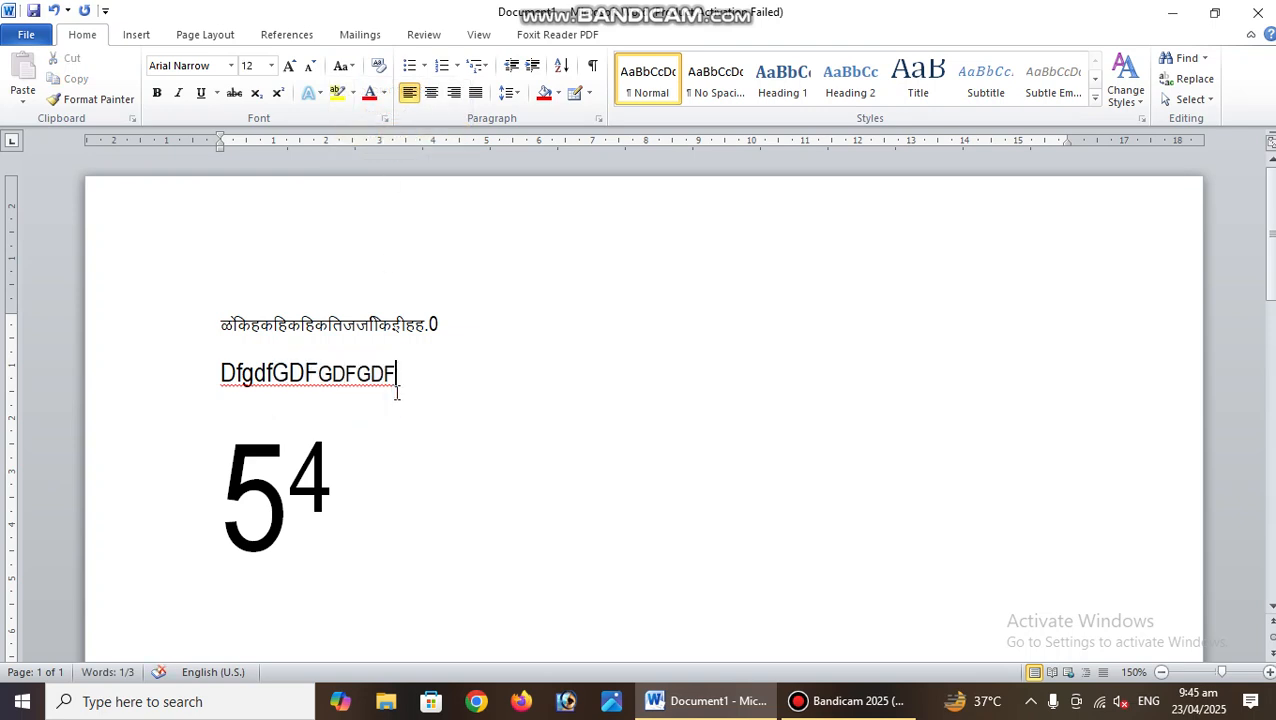
Convert the last eight letters of the second line to lowercase.
drag(289, 372, 394, 363)
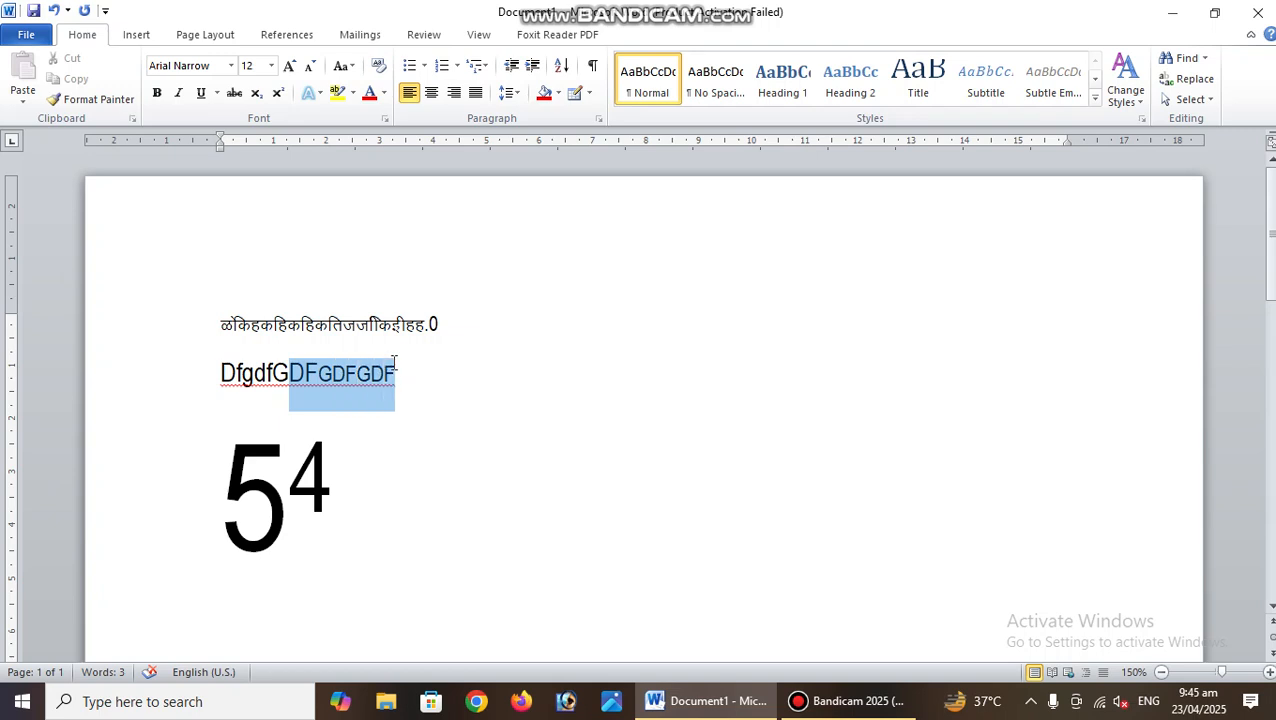
click(350, 66)
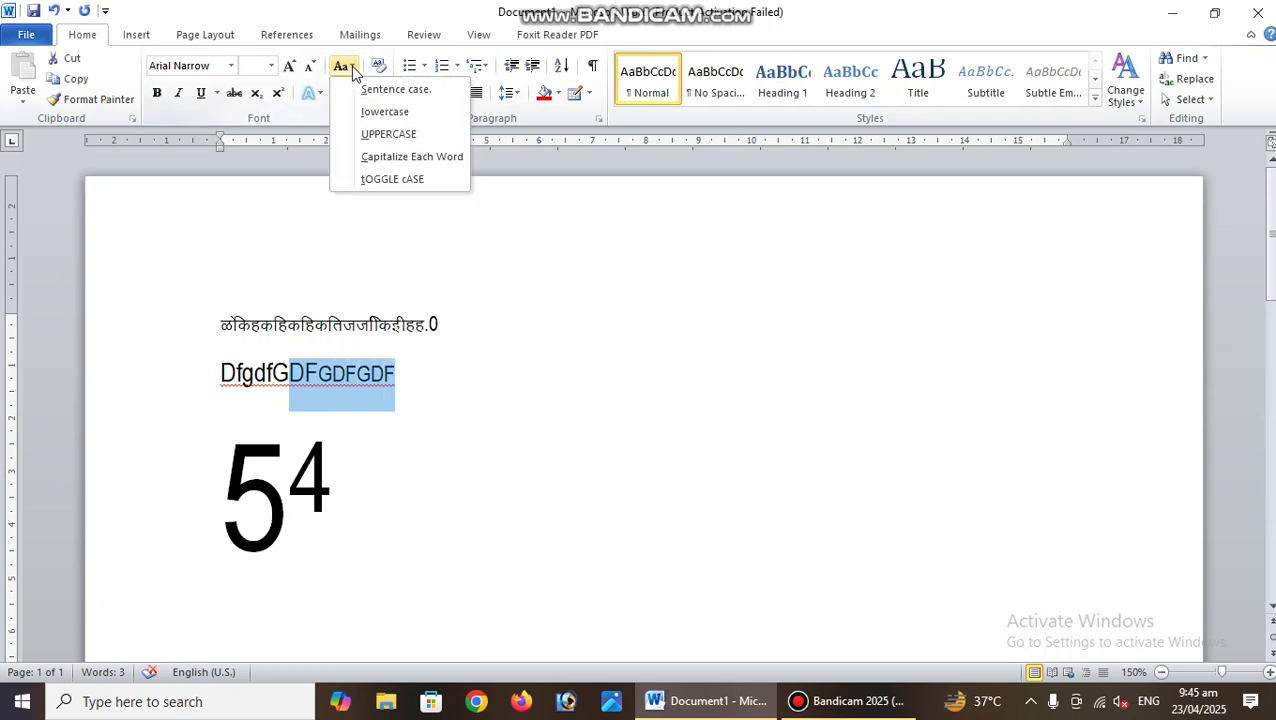
click(385, 112)
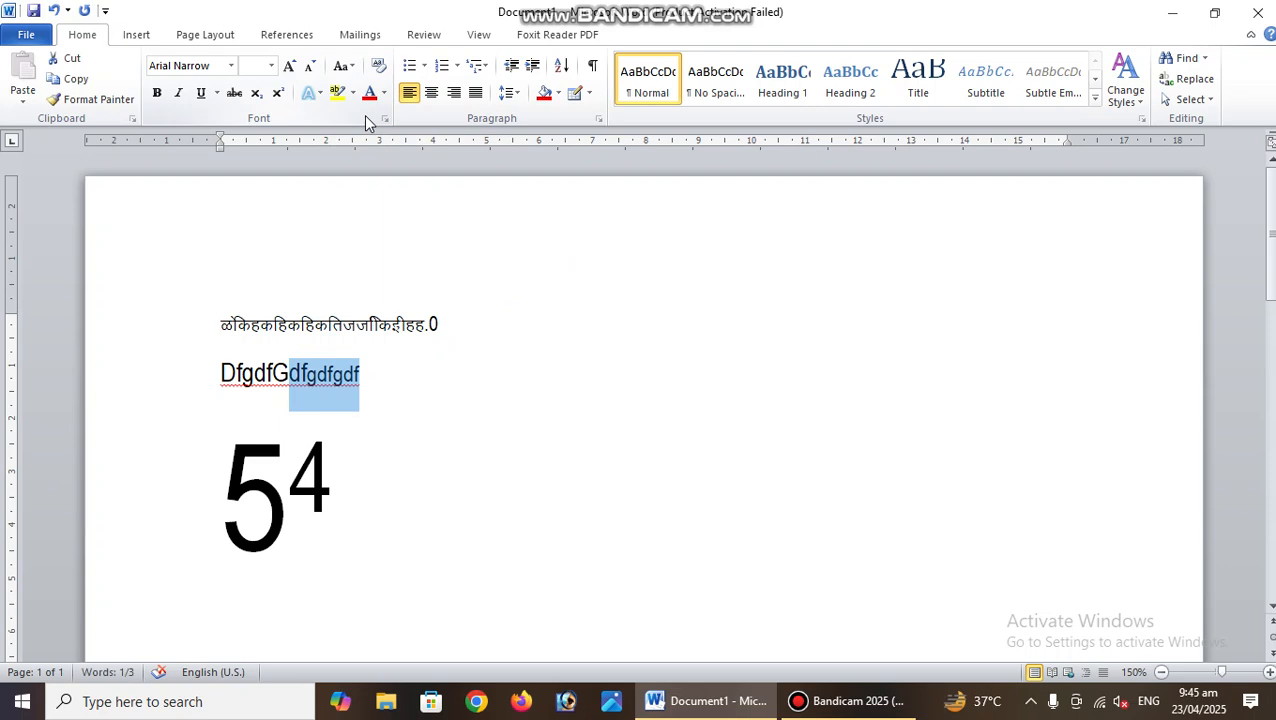
Grow the font of the whole second line repeatedly until its first letters reach size 36.
drag(223, 372, 418, 413)
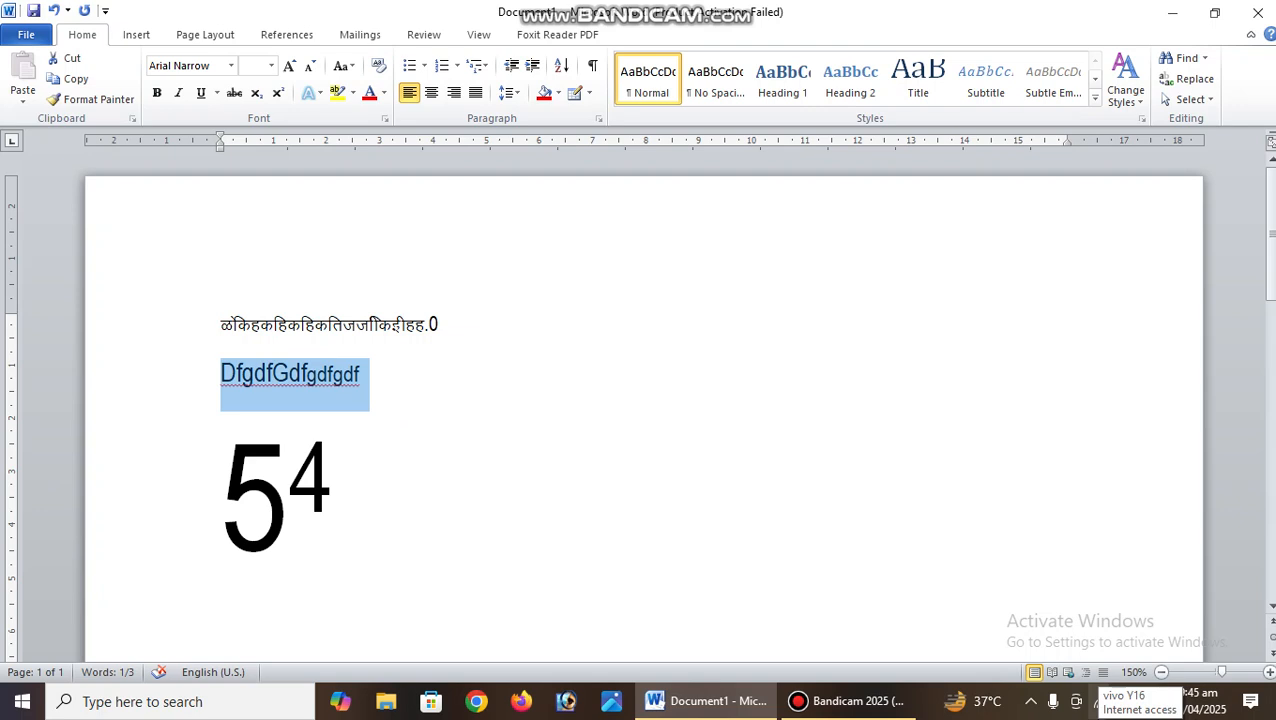
key(ctrl+shift+period)
key(ctrl+shift+period)
key(ctrl+shift+period)
key(ctrl+shift+period)
key(ctrl+shift+period)
key(ctrl+shift+period)
key(ctrl+shift+period)
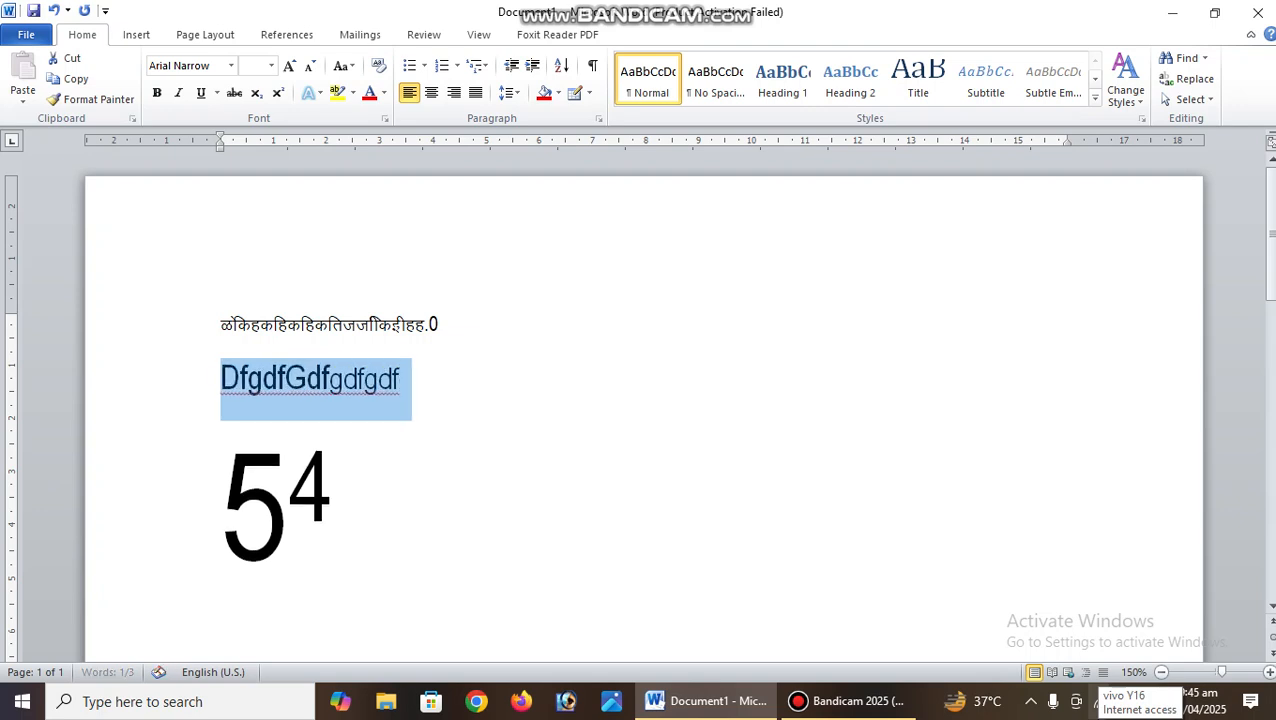
key(ctrl+shift+period)
key(ctrl+shift+period)
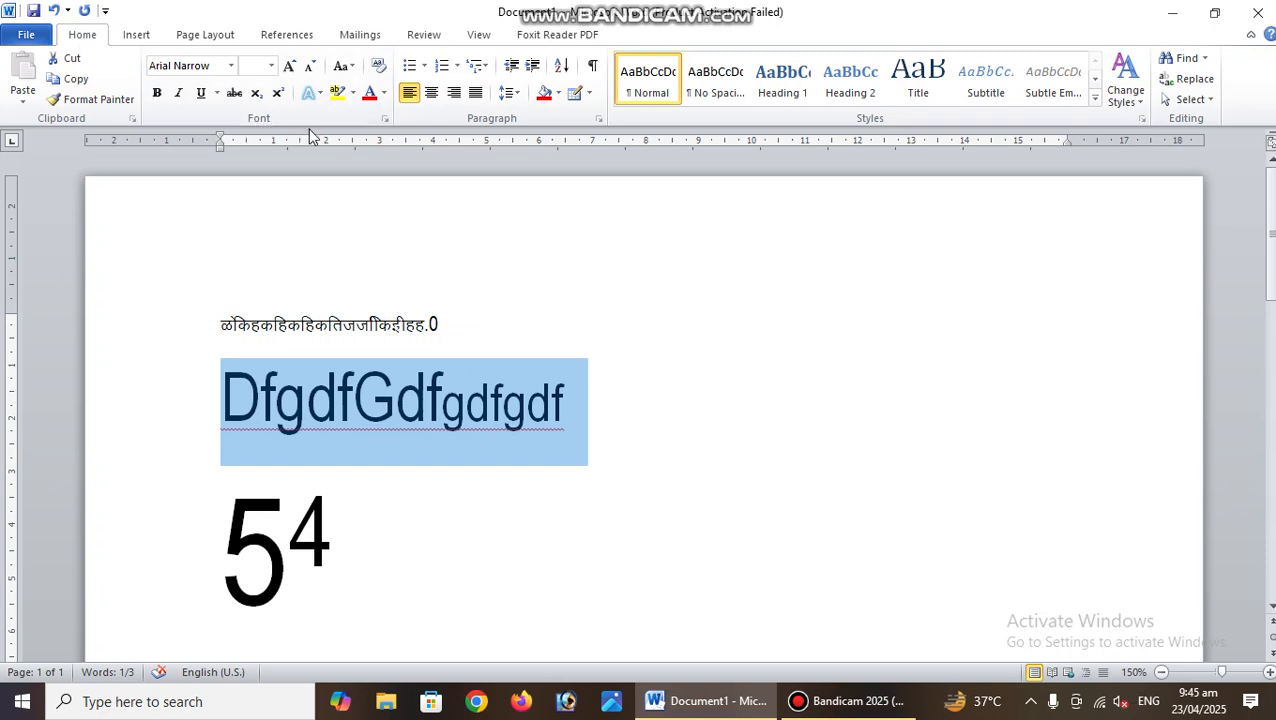
Color the letters "dfgdfgd" near the end of the second line yellow.
drag(406, 421, 543, 410)
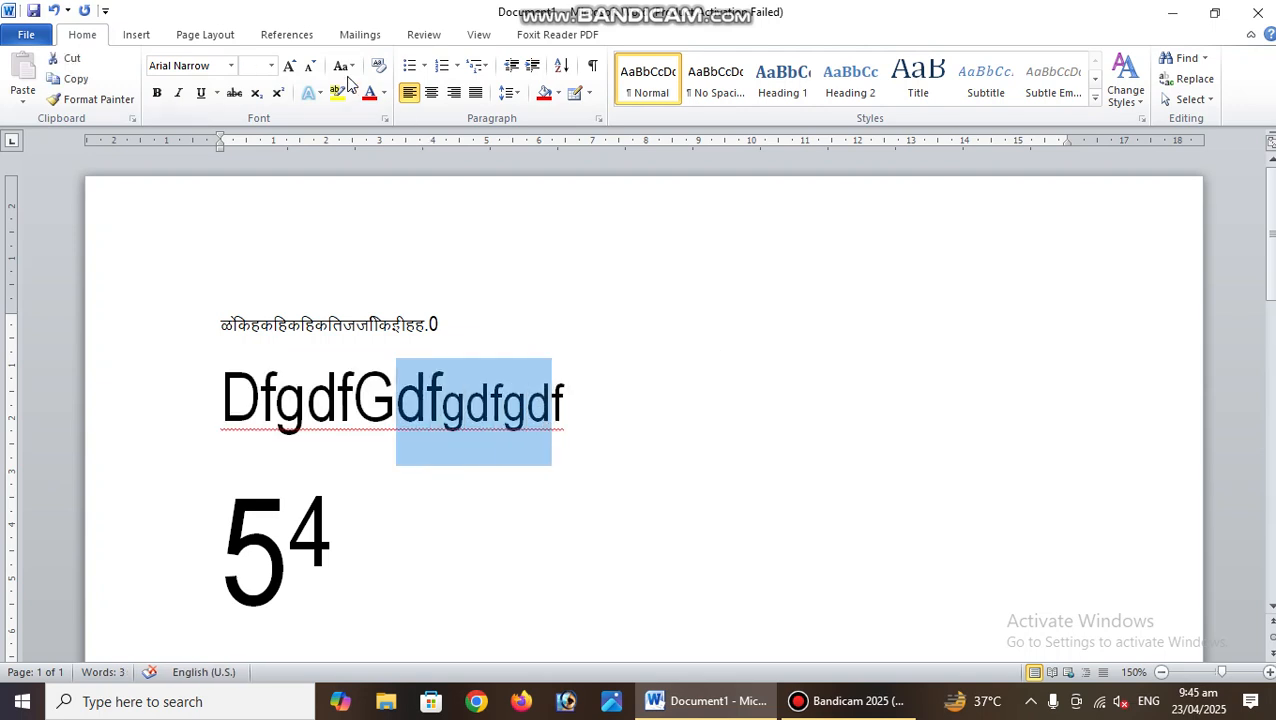
click(384, 93)
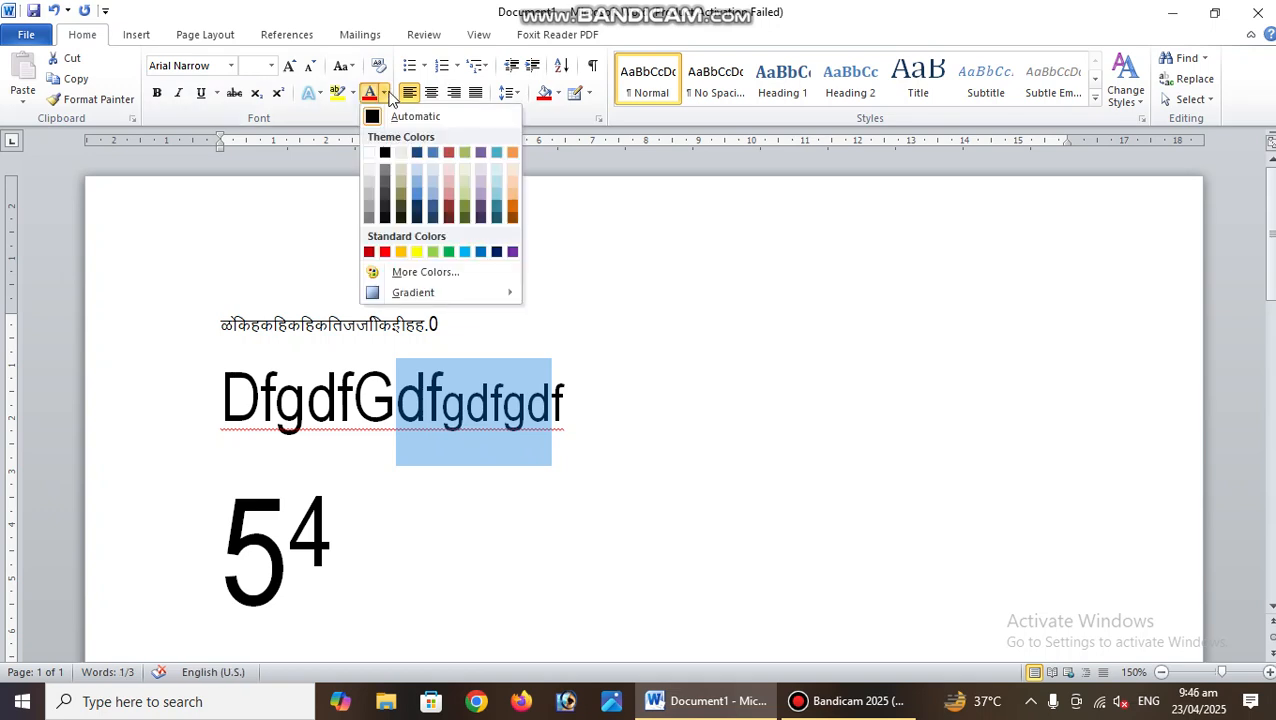
click(416, 251)
click(666, 528)
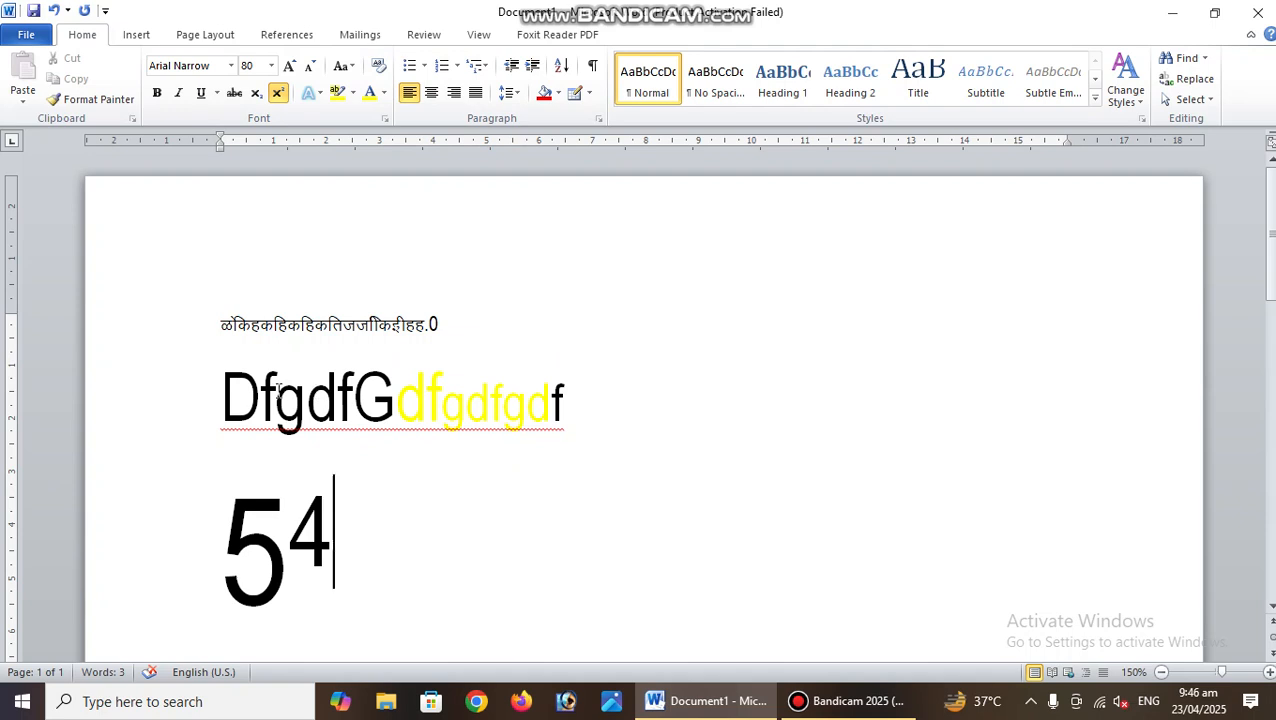
Color the first "g" in the second line red.
drag(277, 392, 305, 400)
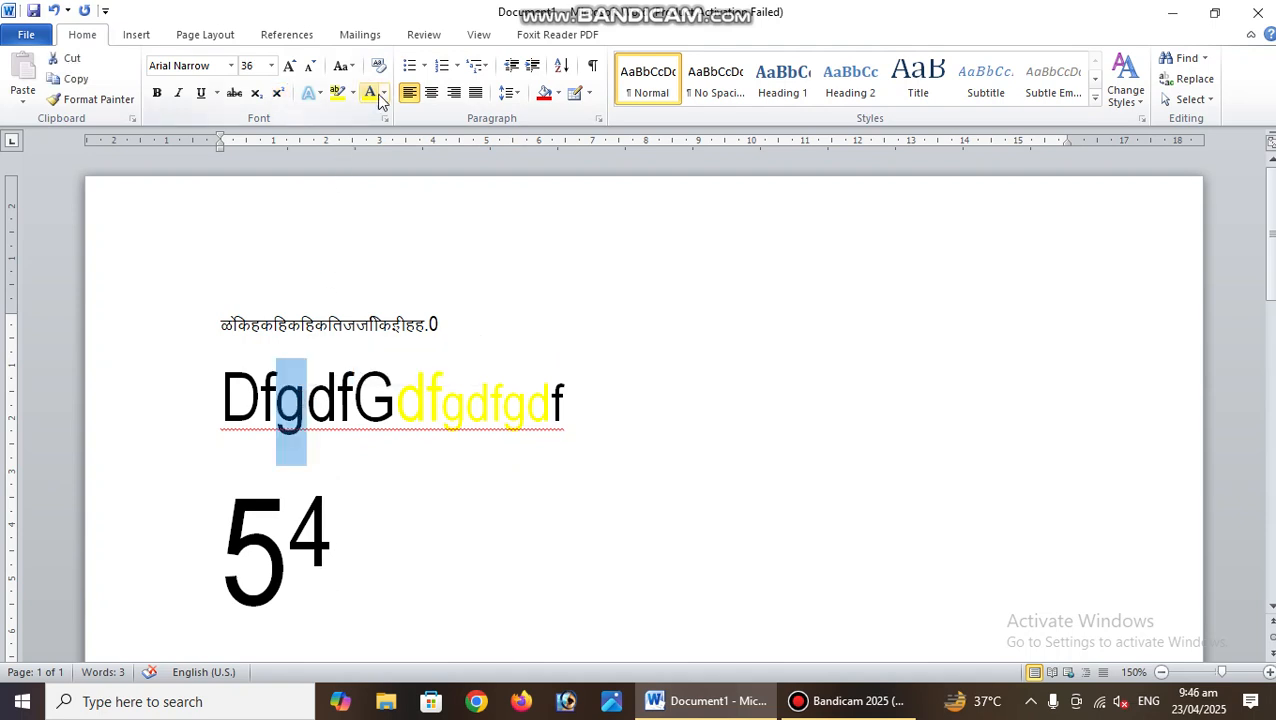
click(385, 93)
click(385, 251)
click(488, 319)
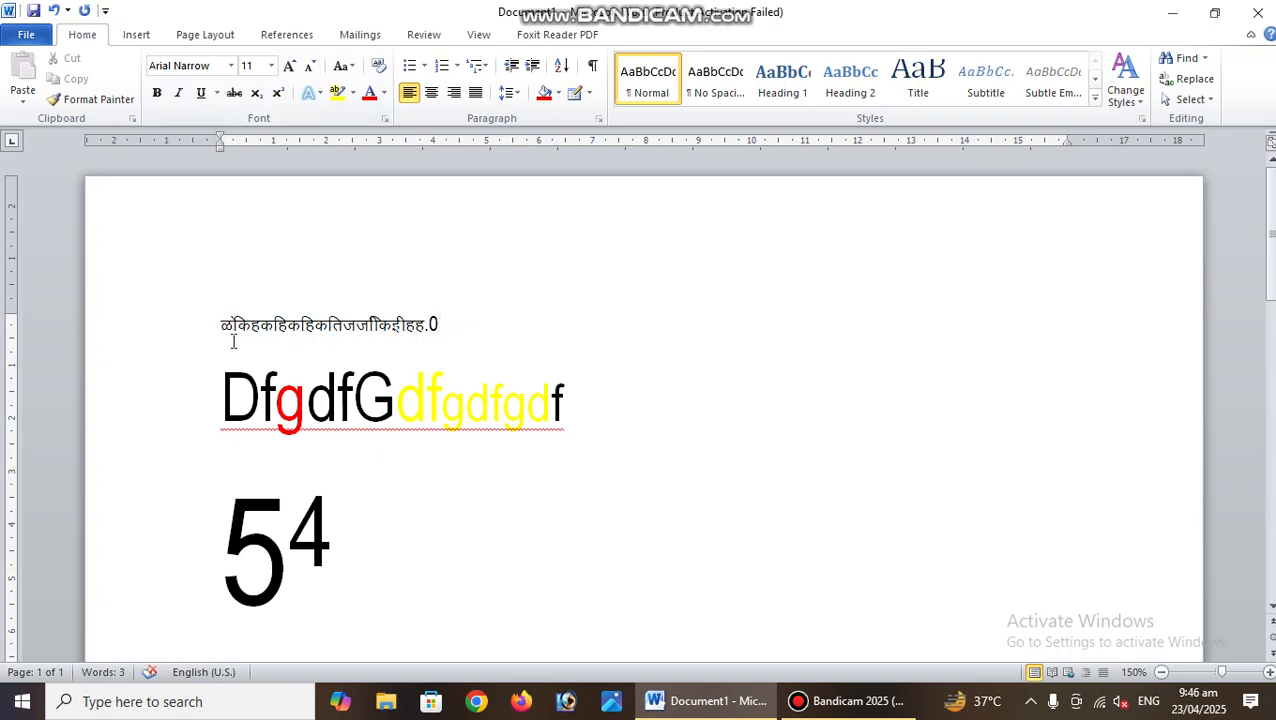
Select all three lines of sample text and delete them.
drag(219, 323, 278, 327)
drag(489, 447, 597, 551)
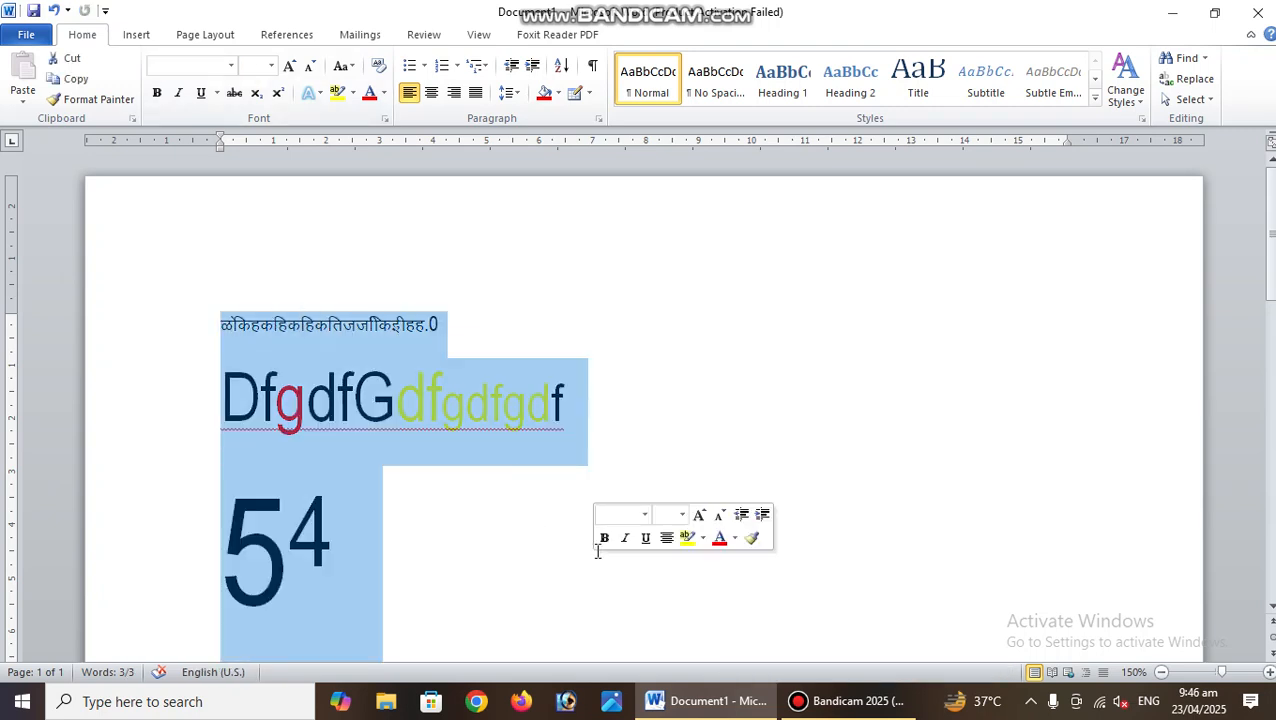
key(Delete)
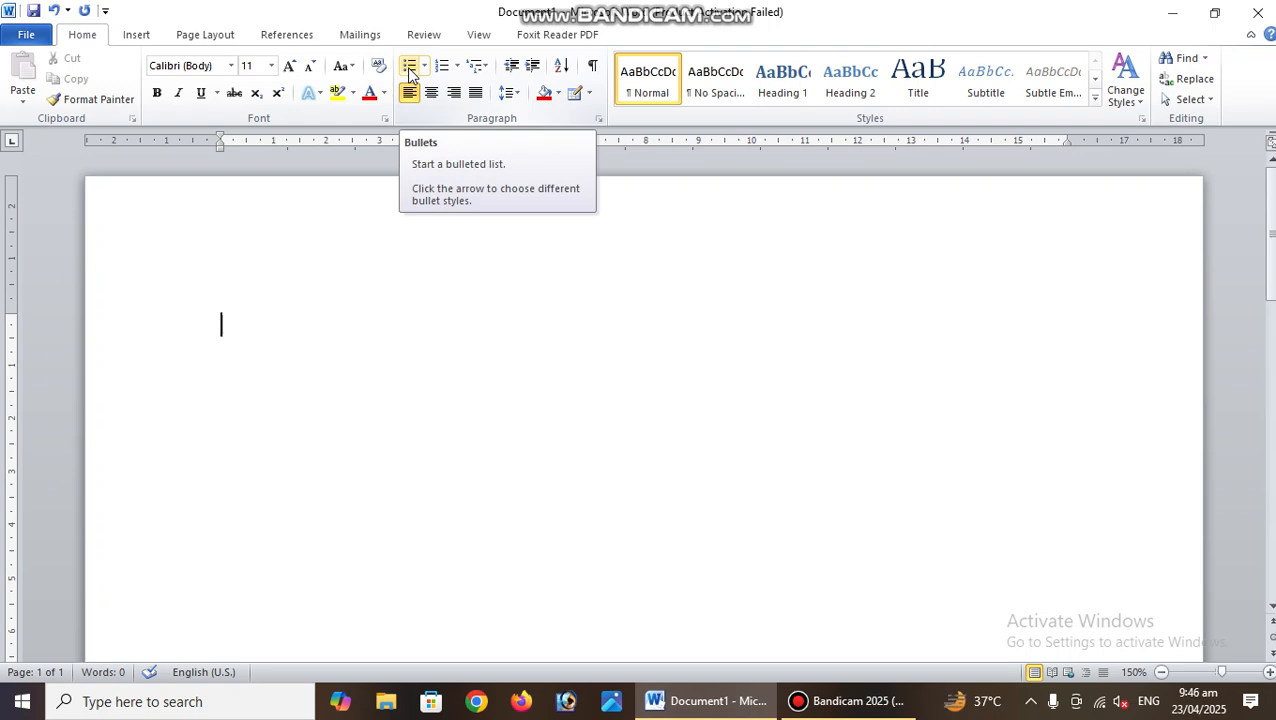
Enter the line "Kertler;kterl;kt" and format it as a bulleted list item with the arrow bullet.
text(kertler;kterl;kt)
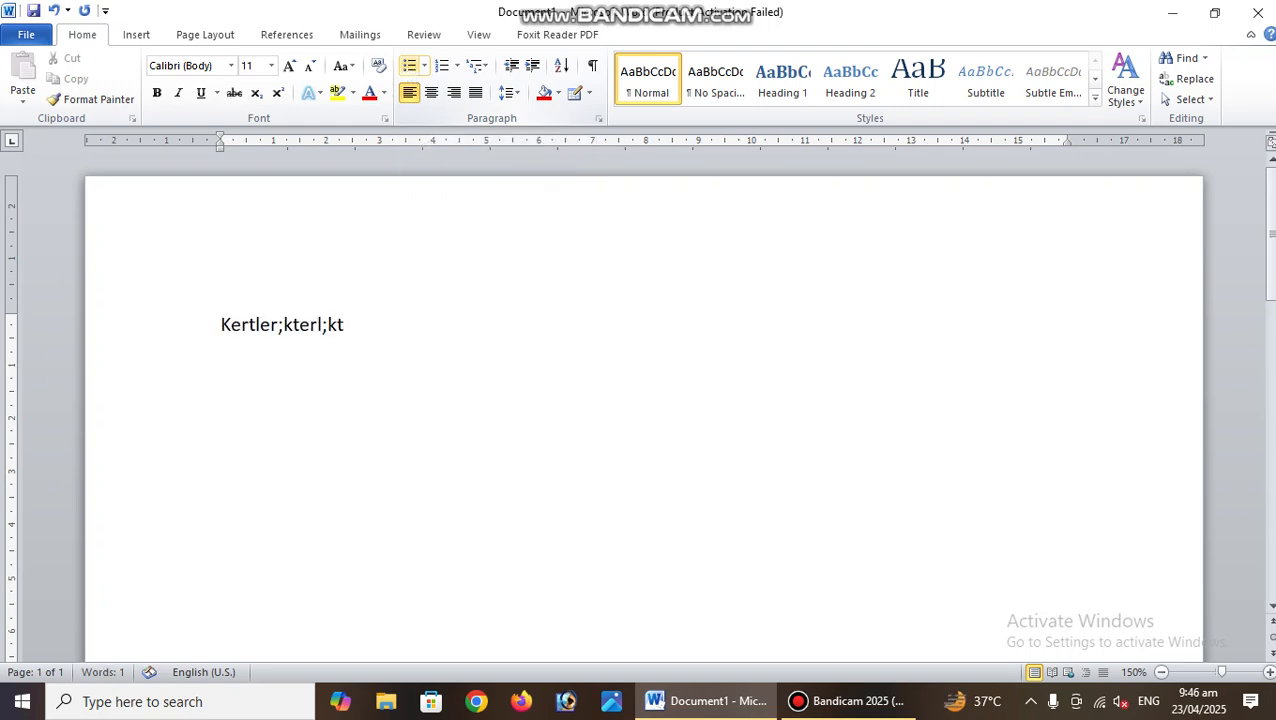
key(Return)
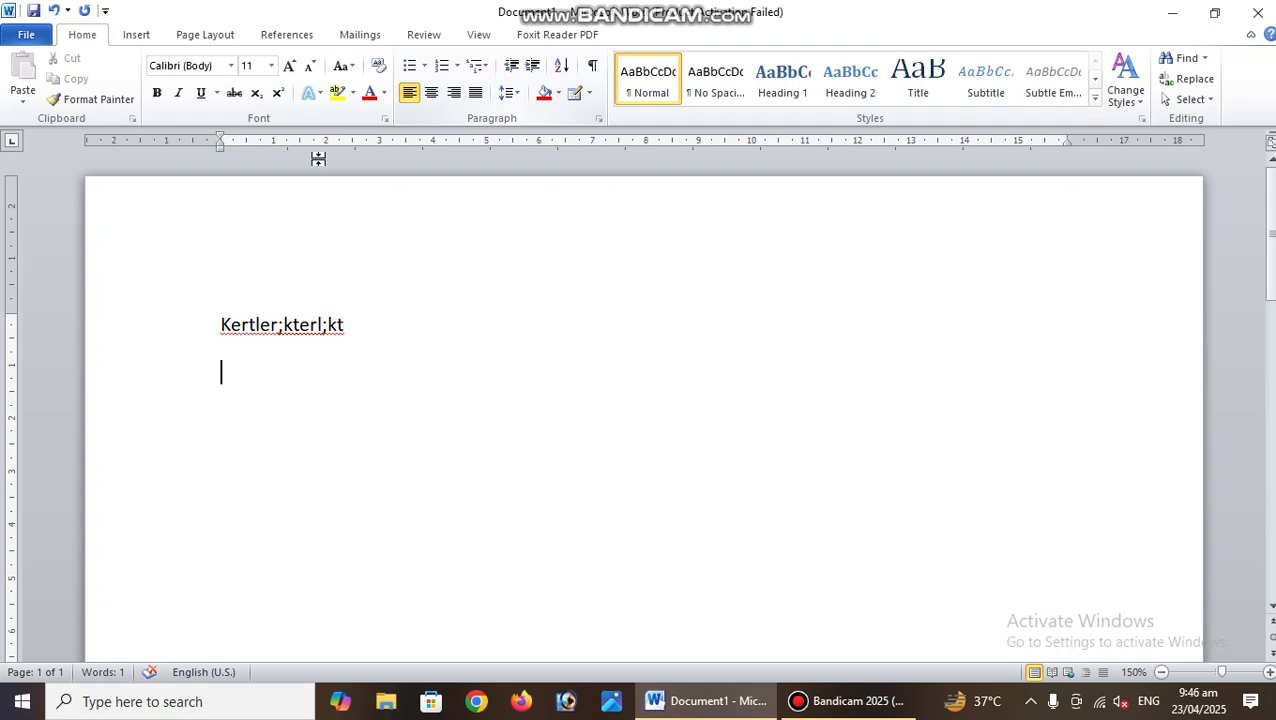
click(357, 325)
click(425, 66)
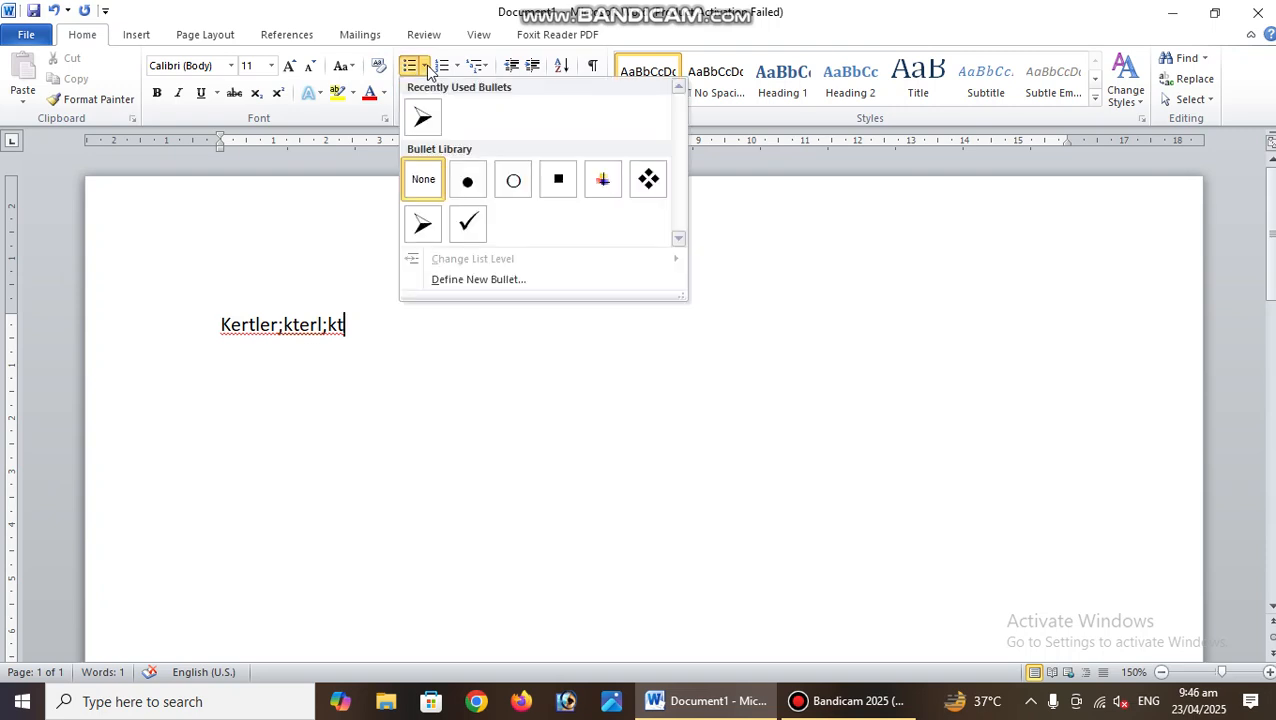
click(428, 216)
Append "klertlke" to the first bullet and add the bullet items "Ertertert" and "Eolwt5".
text(klertlke)
key(Return)
text(ertertert)
key(Return)
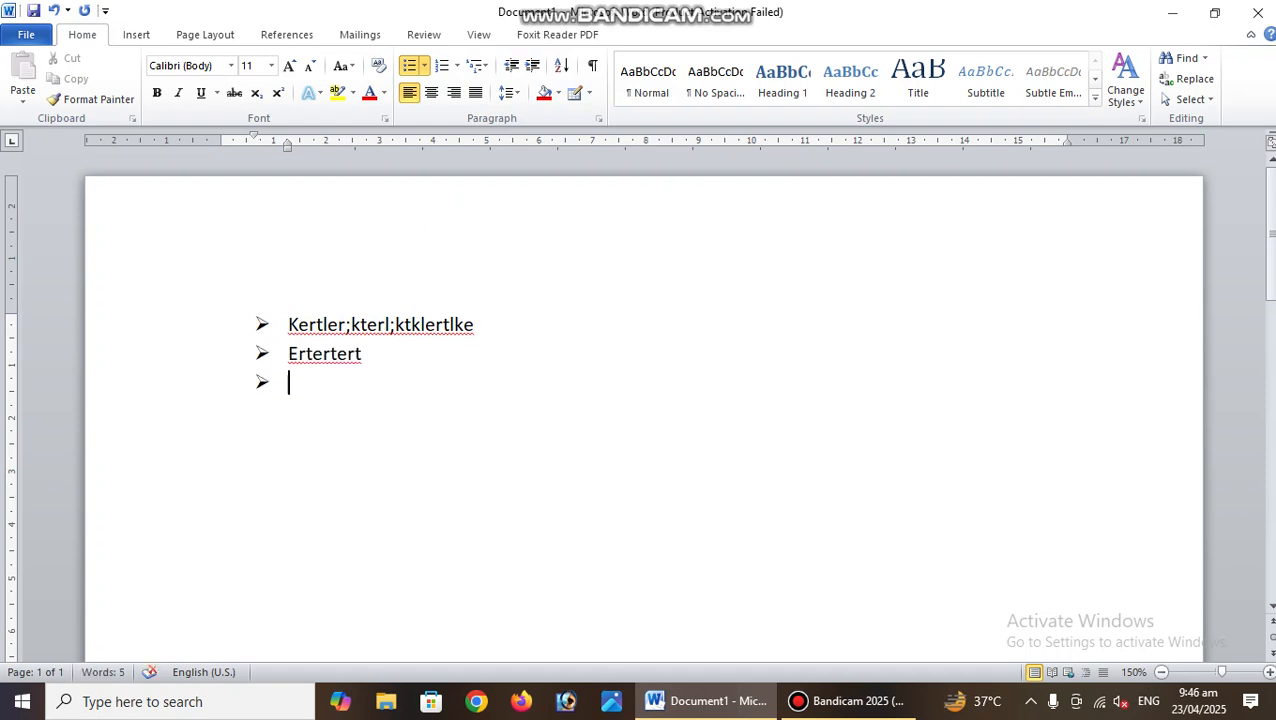
text(Eolwt5)
key(Return)
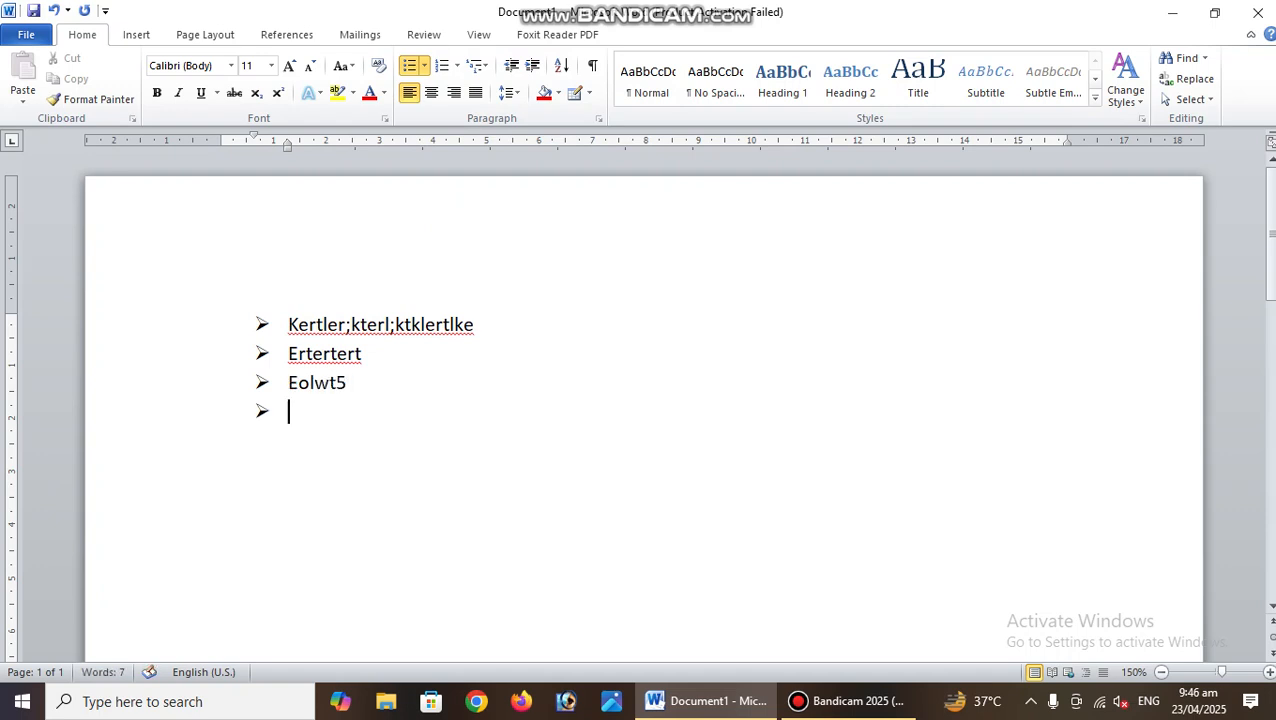
Add the bullet items "Sikar", "Jhunjuhun" and "Jaipur", followed by an empty bullet.
text(sikar)
key(Return)
text(jhuh)
text(nj)
text(uhun)
key(Return)
text(jaipur)
key(Return)
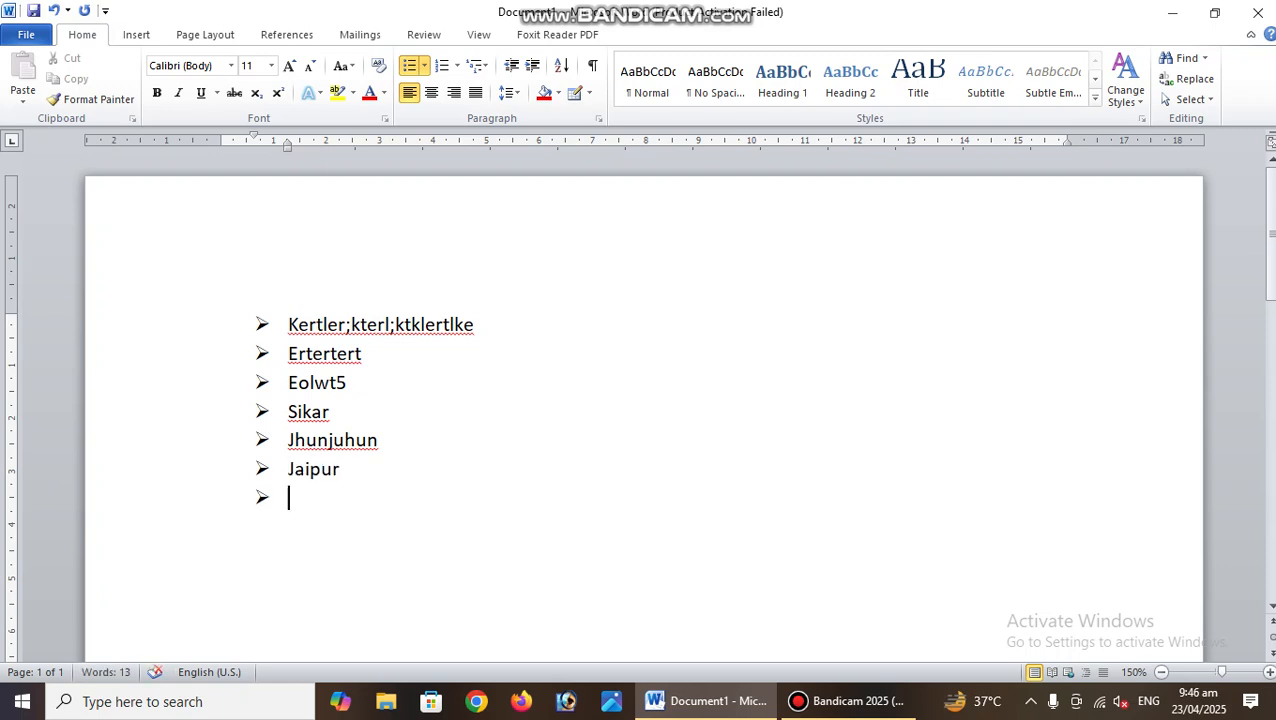
Convert the bulleted list to a numbered list with uppercase Roman numerals (I., II., III.).
click(424, 66)
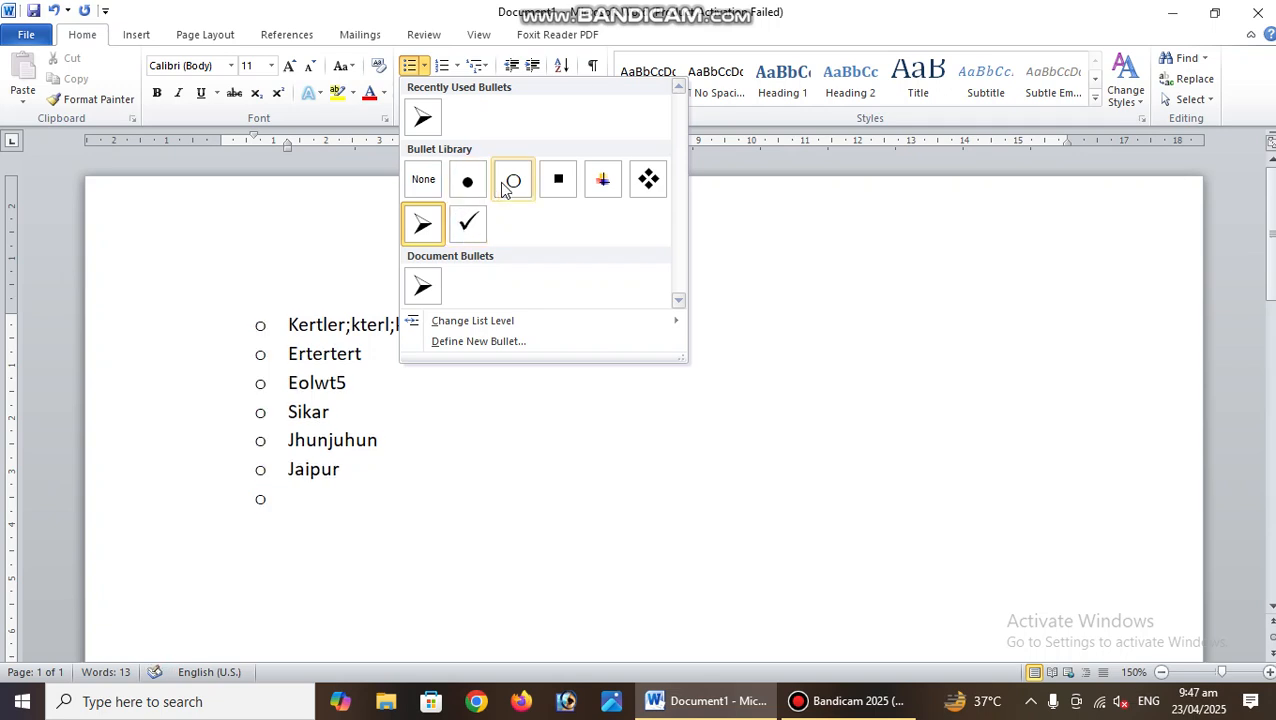
click(297, 385)
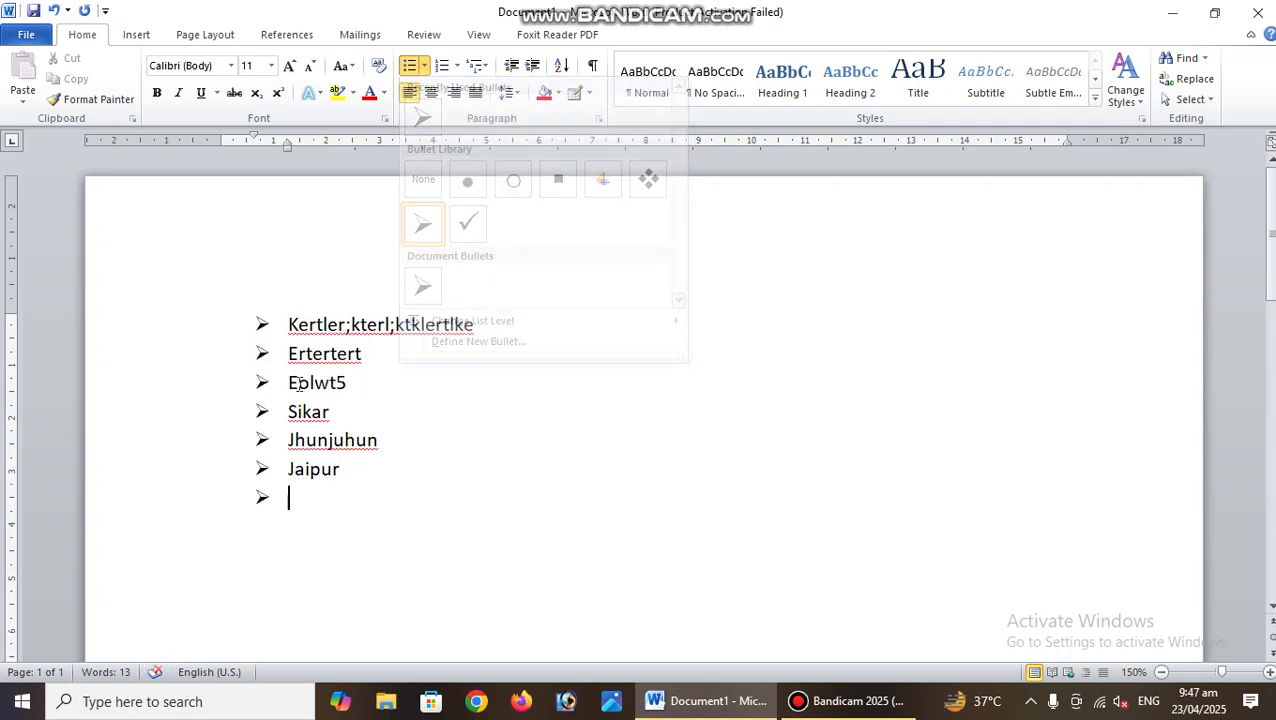
click(456, 67)
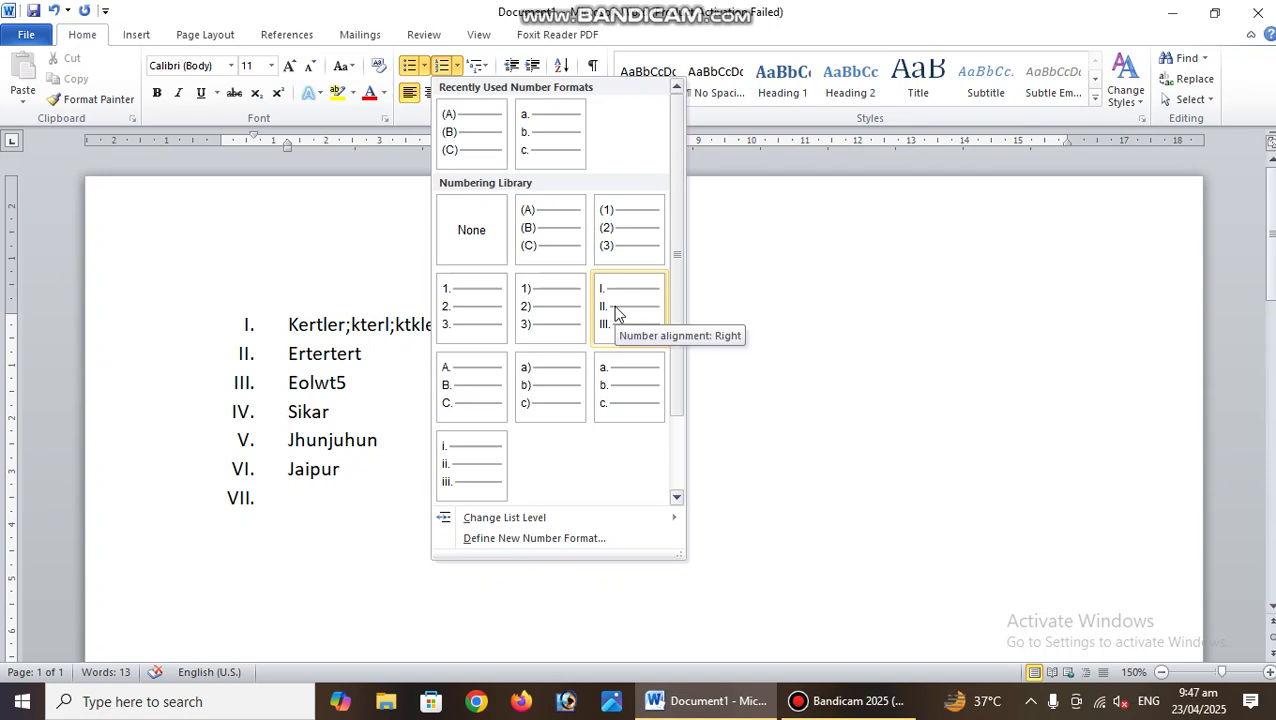
click(615, 313)
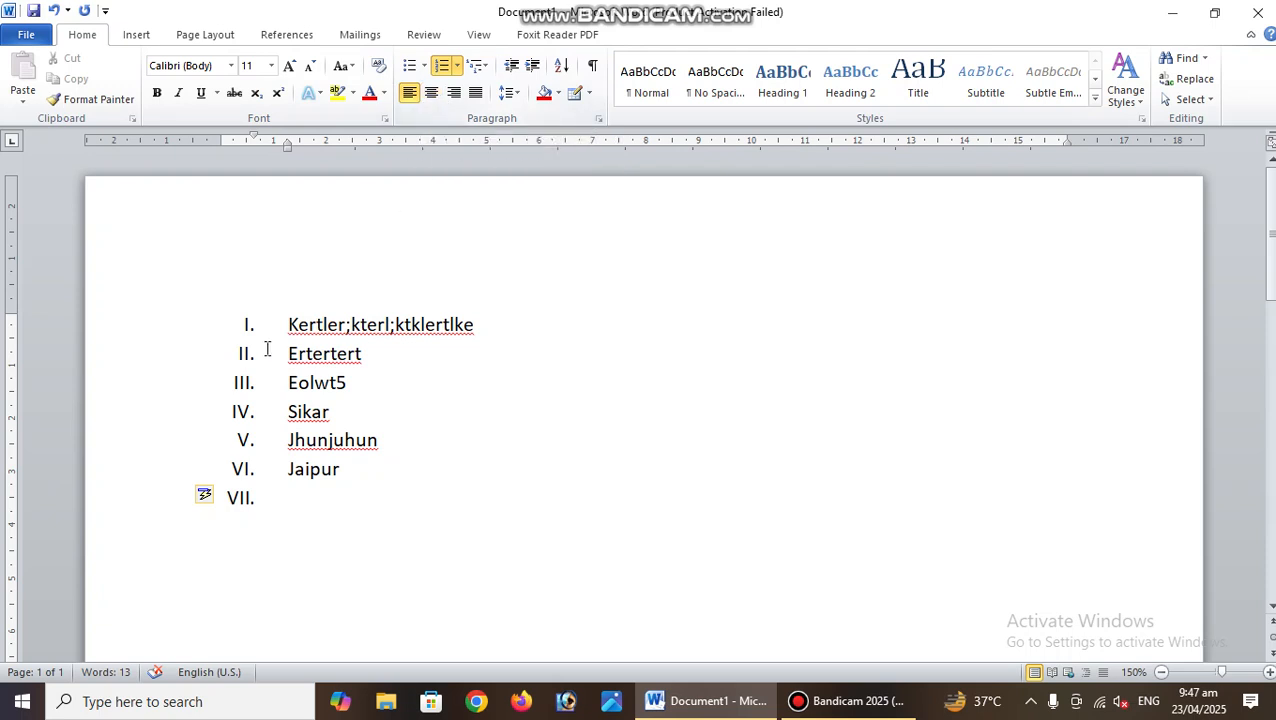
Try center and right alignment on the six filled list items, returning them to left alignment.
drag(288, 324, 300, 470)
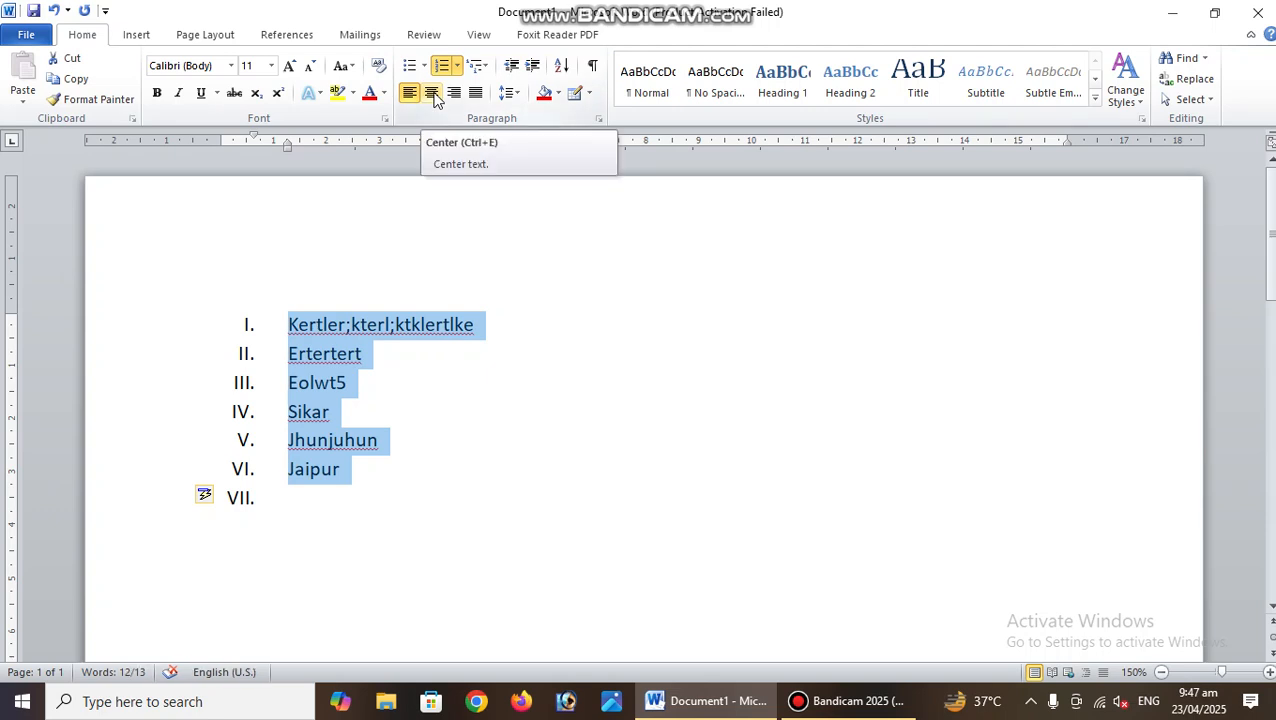
click(432, 93)
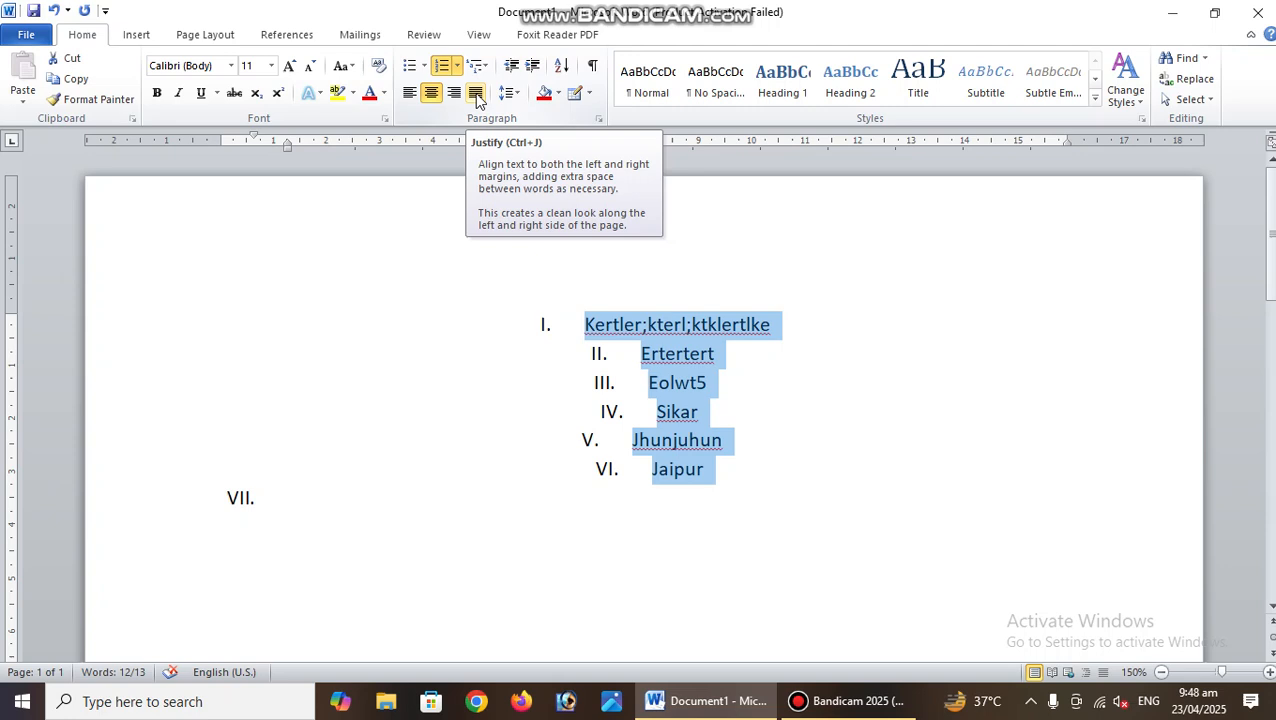
click(454, 94)
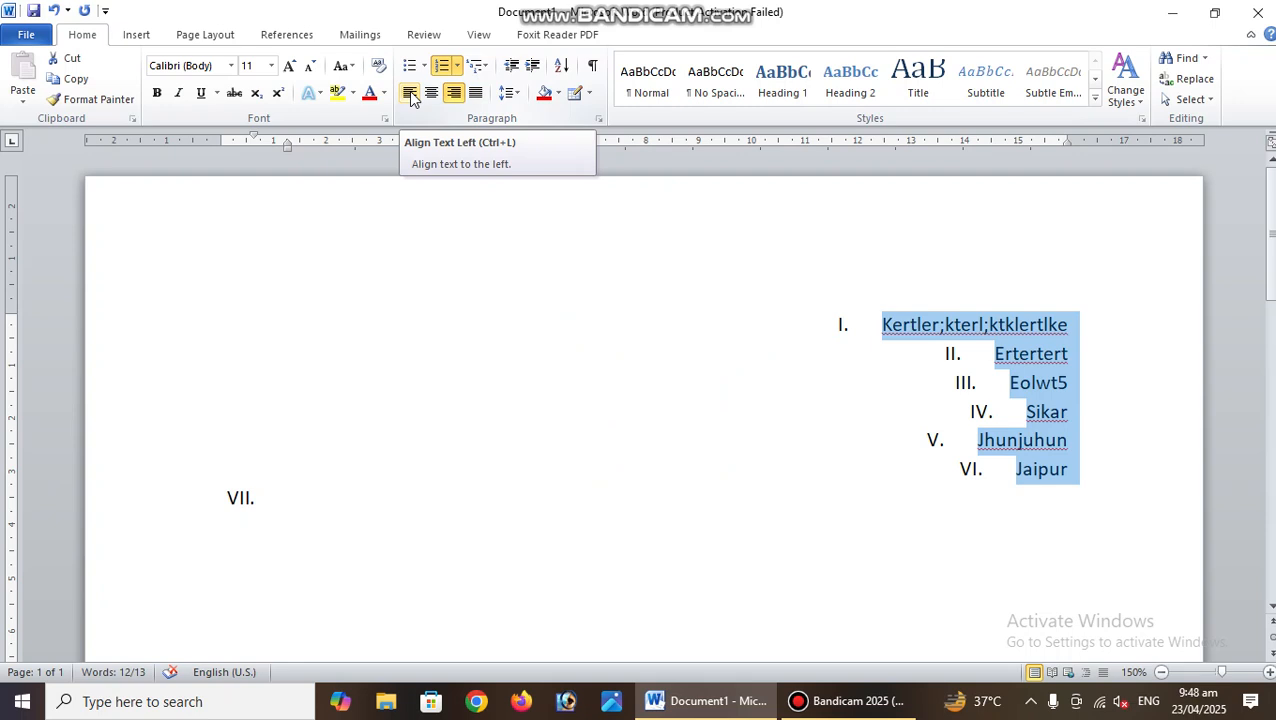
click(409, 94)
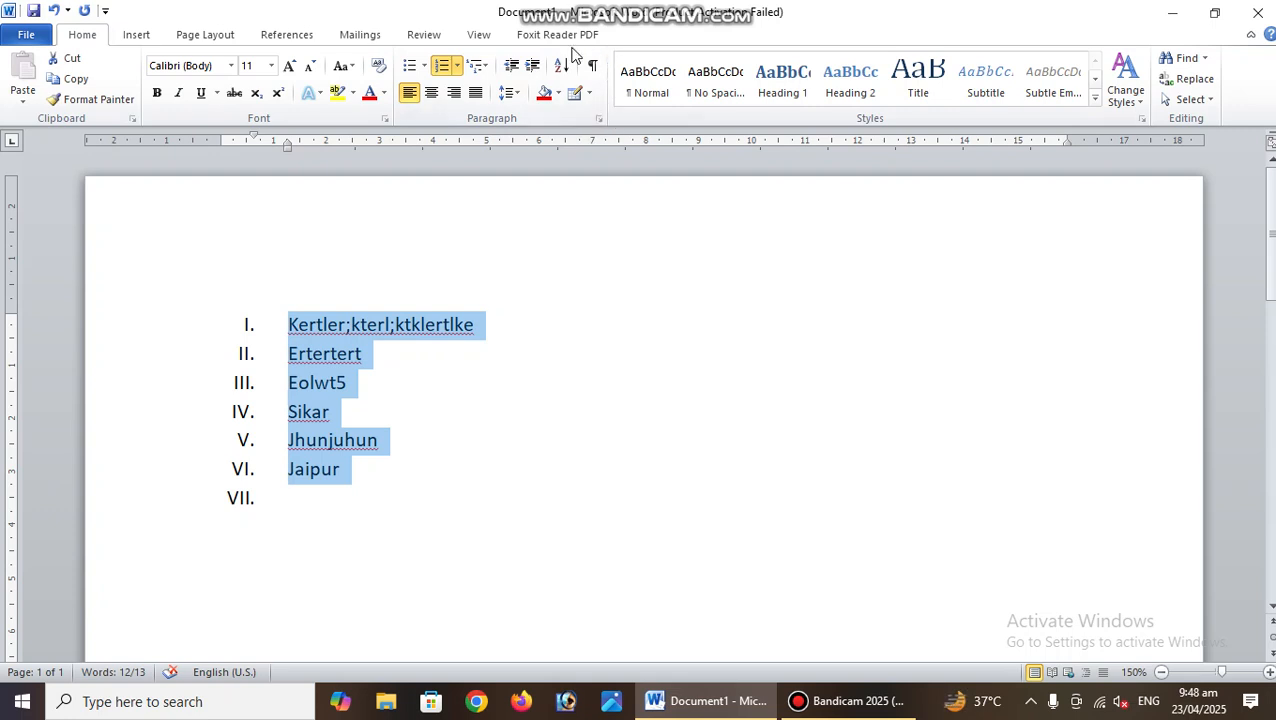
Set the line spacing of the six selected list items to 2.5 and reduce it to 1.5.
click(518, 93)
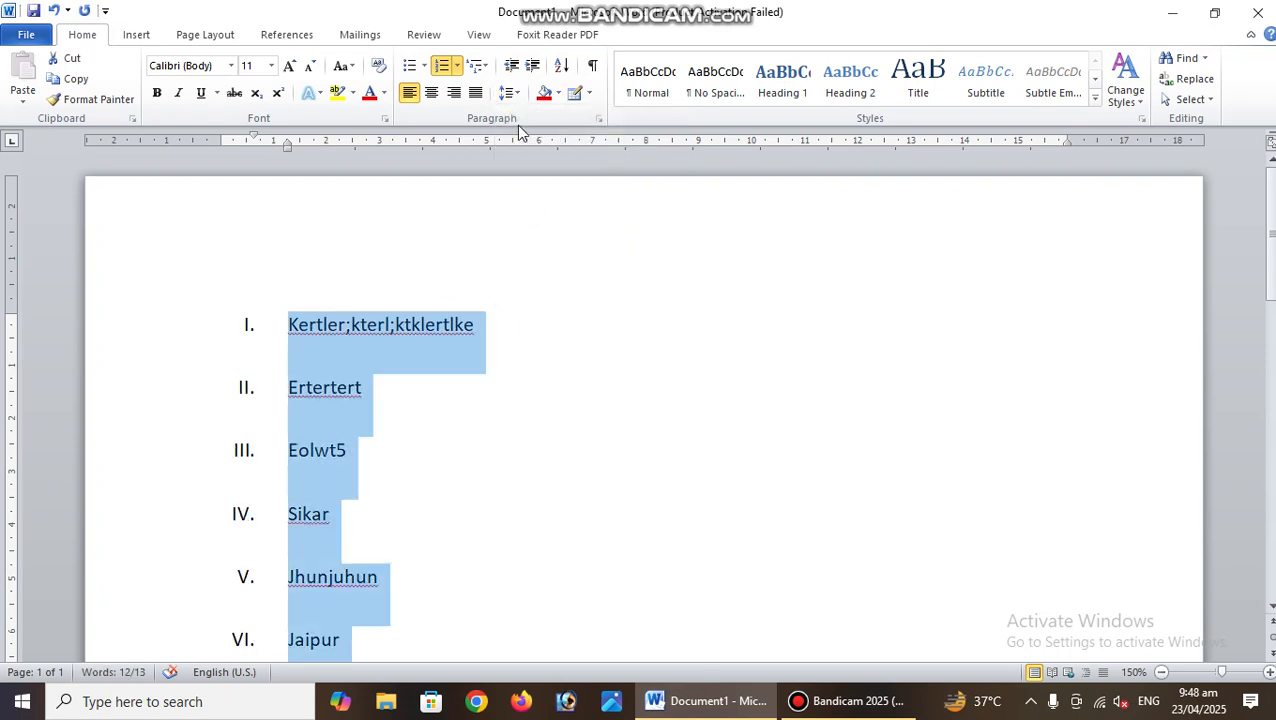
click(510, 92)
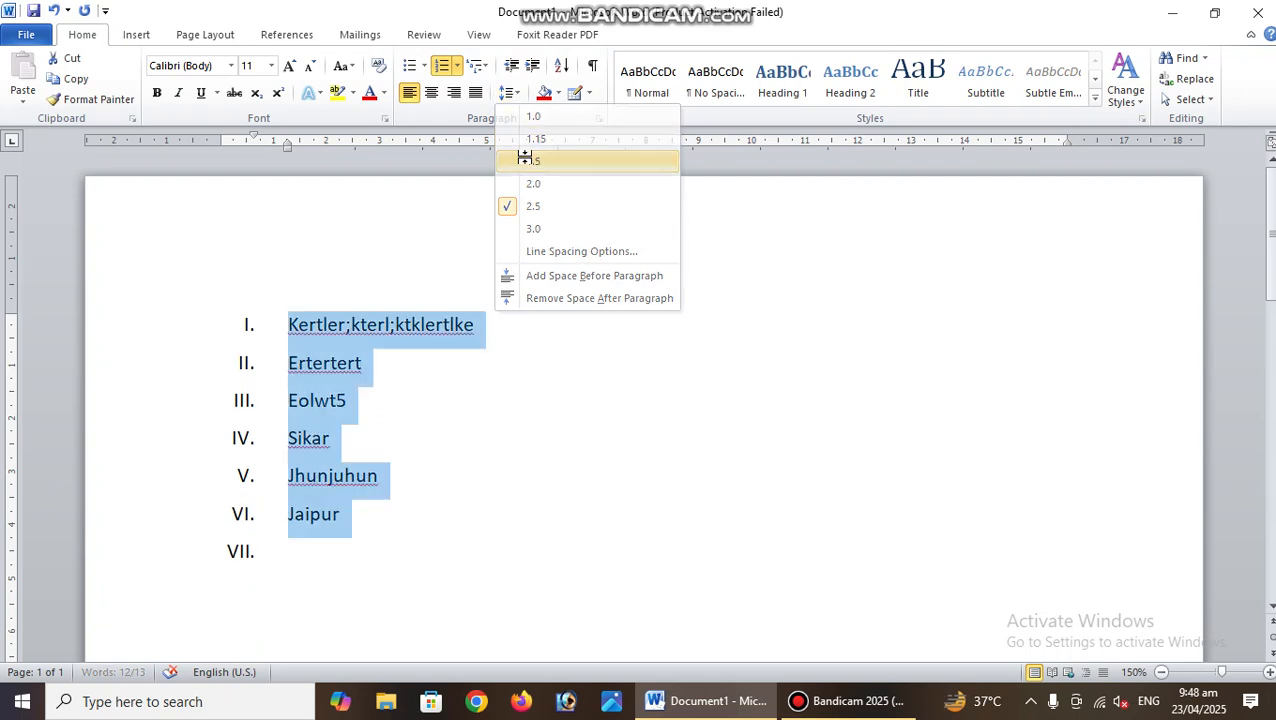
click(525, 160)
Remove the space after the paragraphs of the six selected list items and deselect them.
click(515, 94)
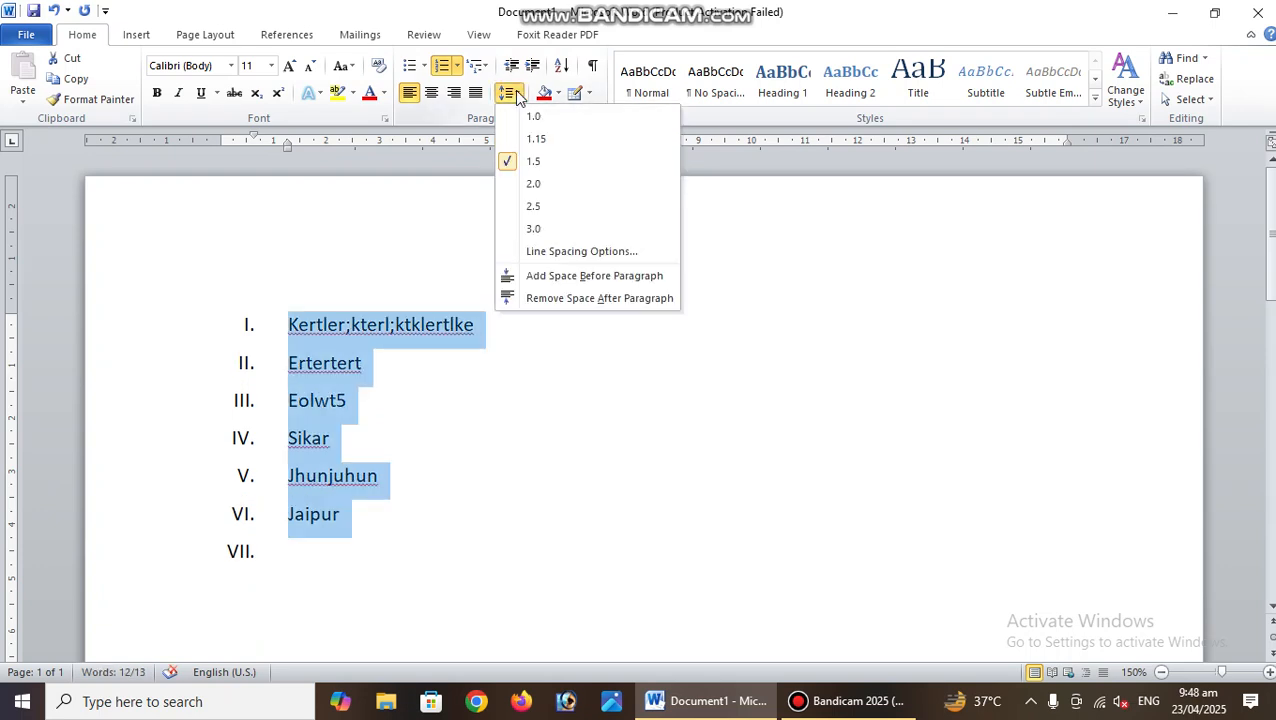
click(555, 298)
click(504, 359)
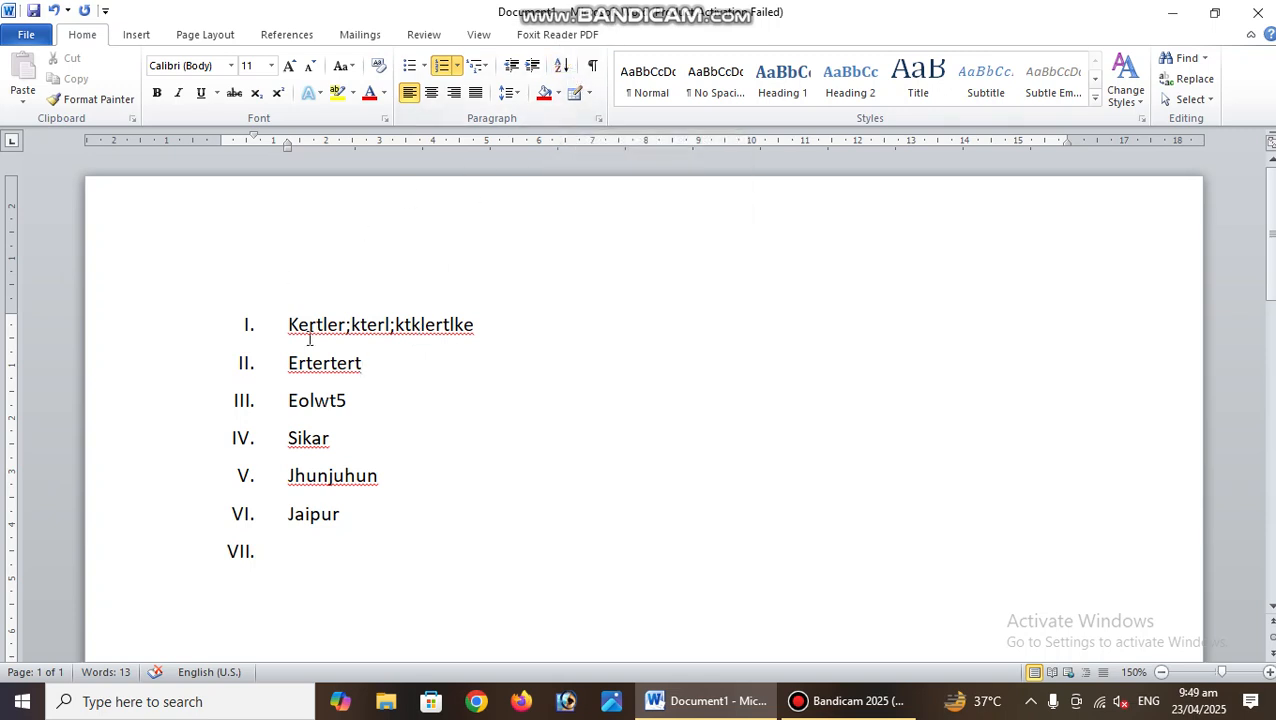
Sort the six filled list items by paragraph text in descending order.
drag(285, 322, 342, 513)
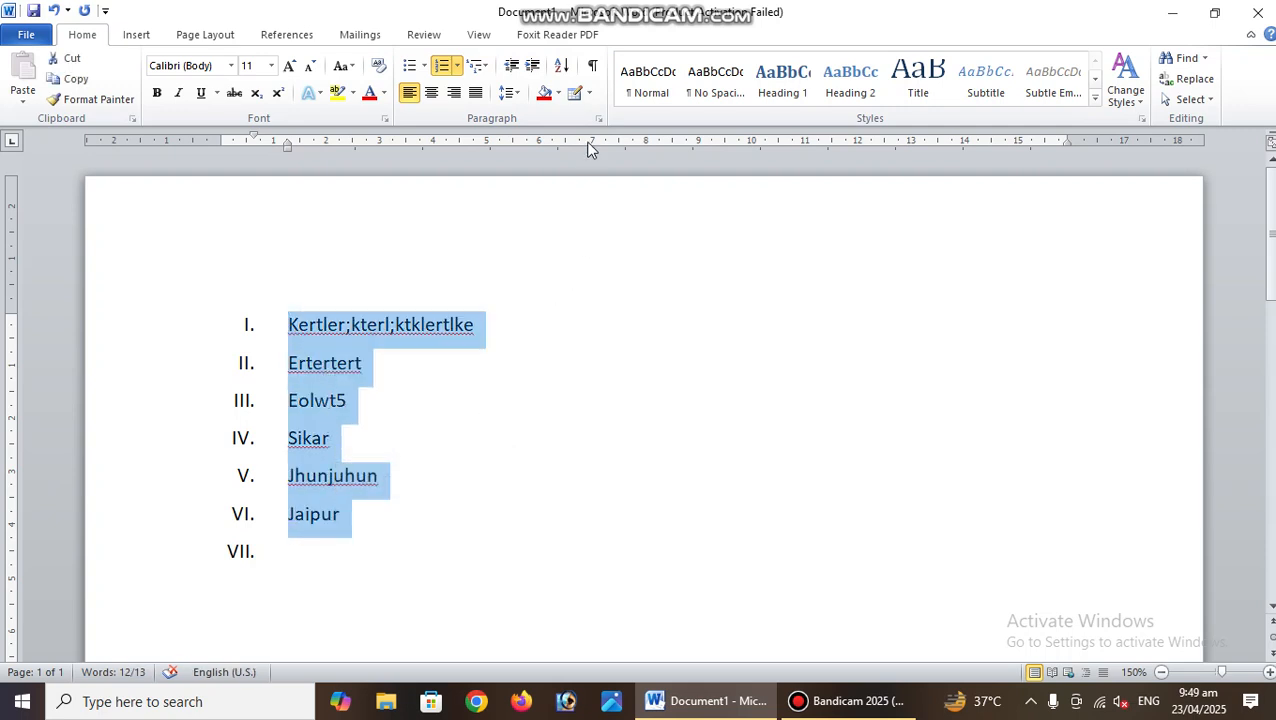
click(564, 66)
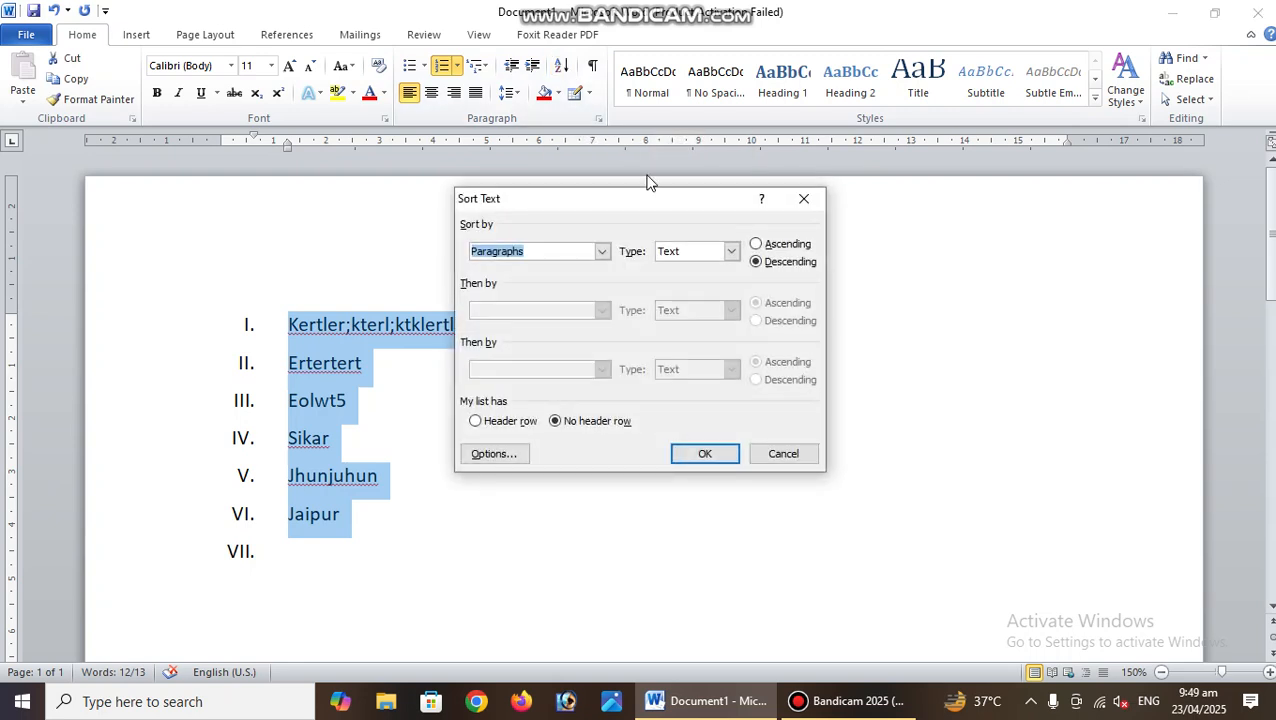
click(705, 455)
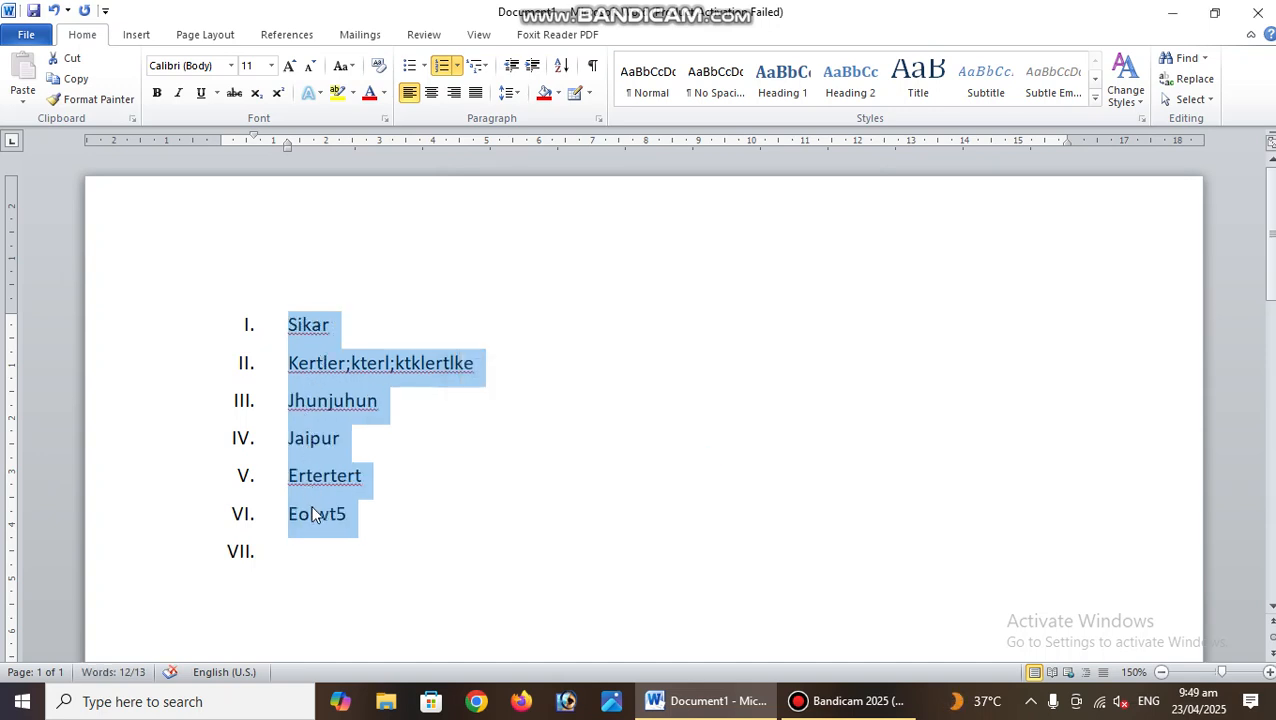
Sort the six filled list items by paragraph text in ascending order and deselect them.
click(560, 70)
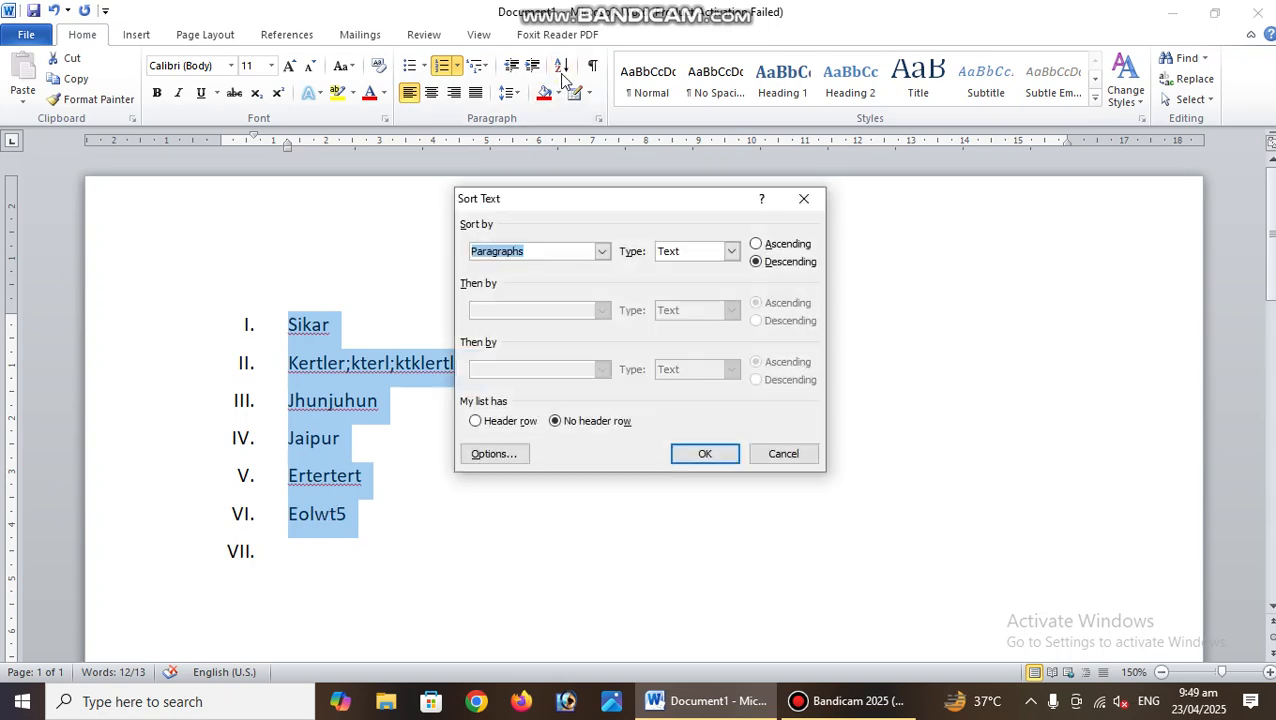
click(756, 246)
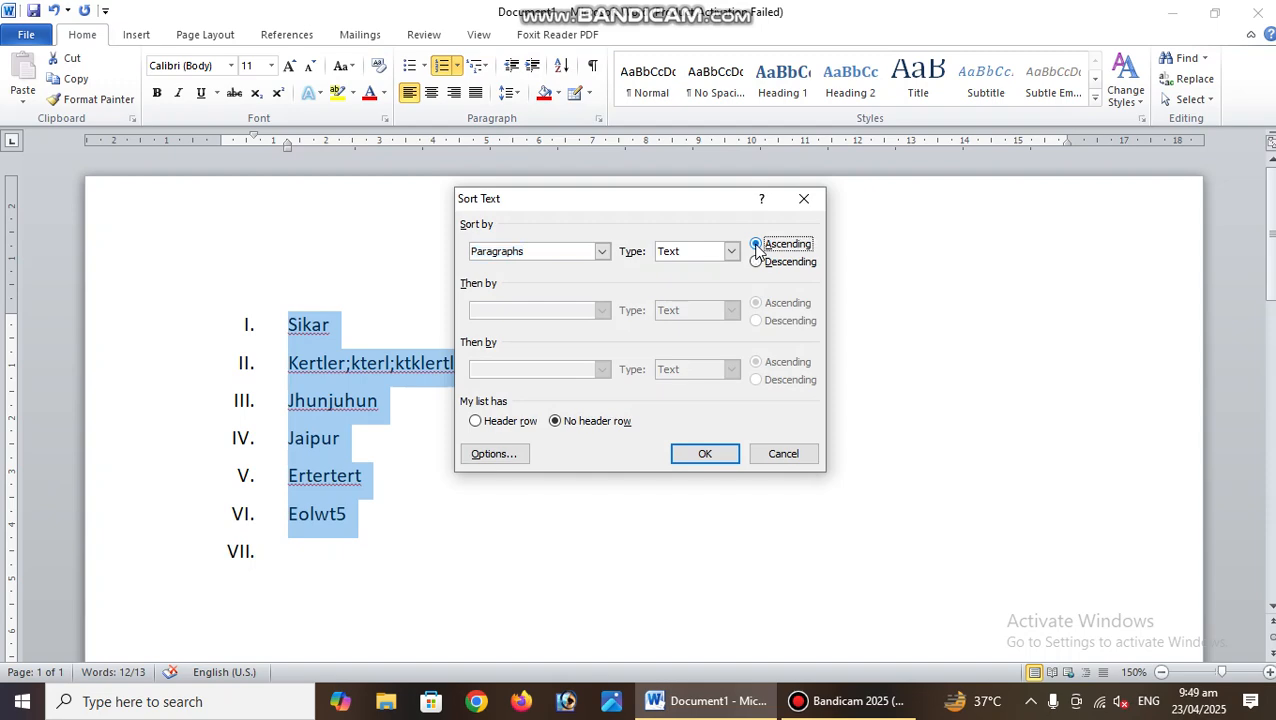
click(703, 455)
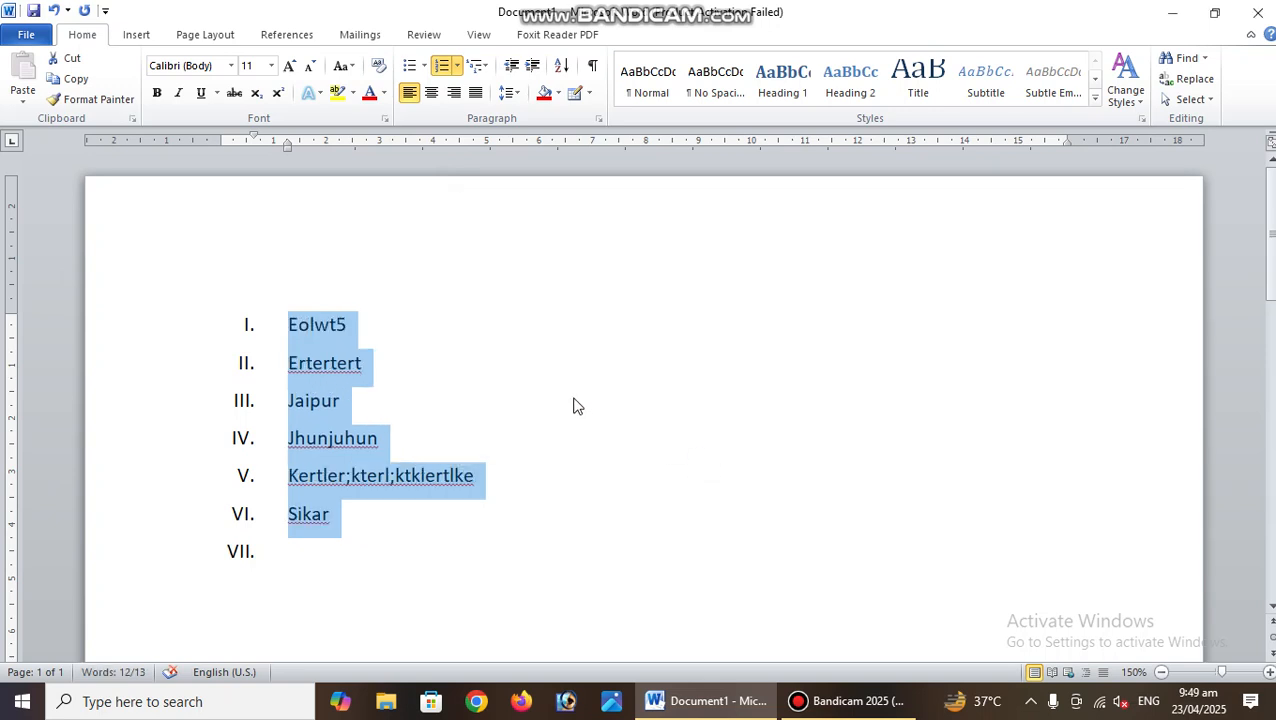
click(534, 364)
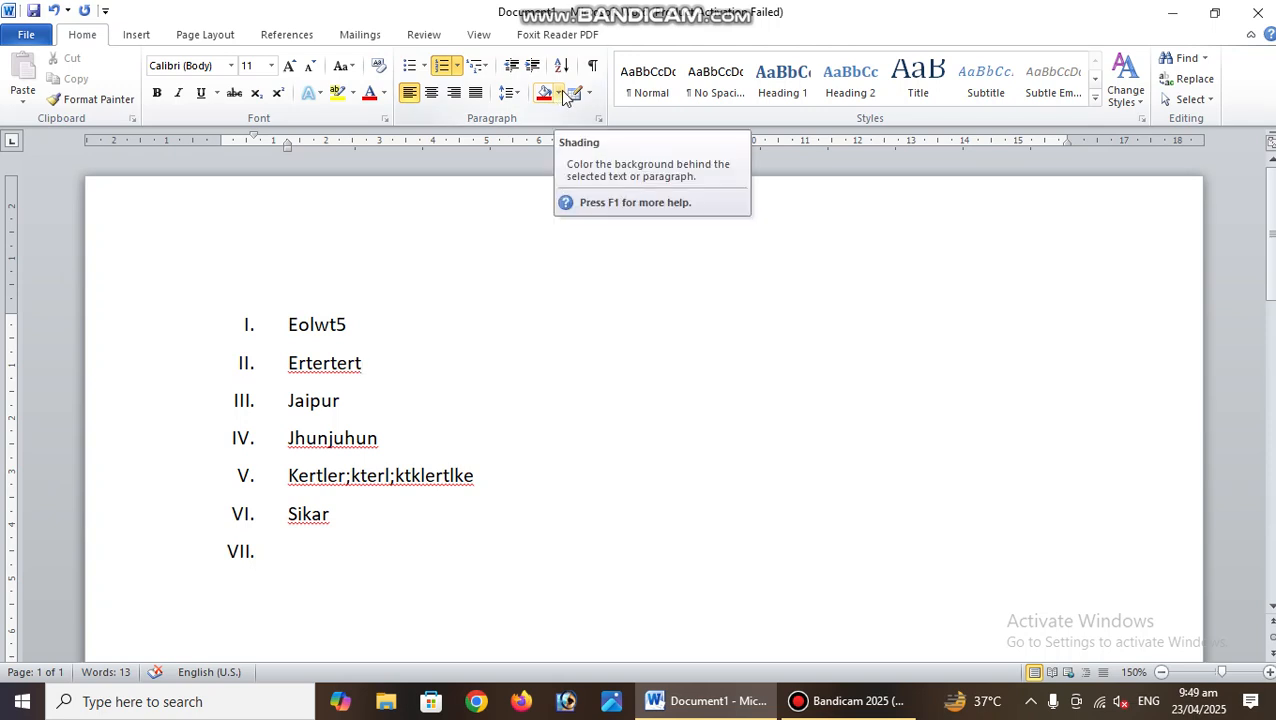
Insert a table with two columns and one row below the "Ertertert" list item.
click(137, 34)
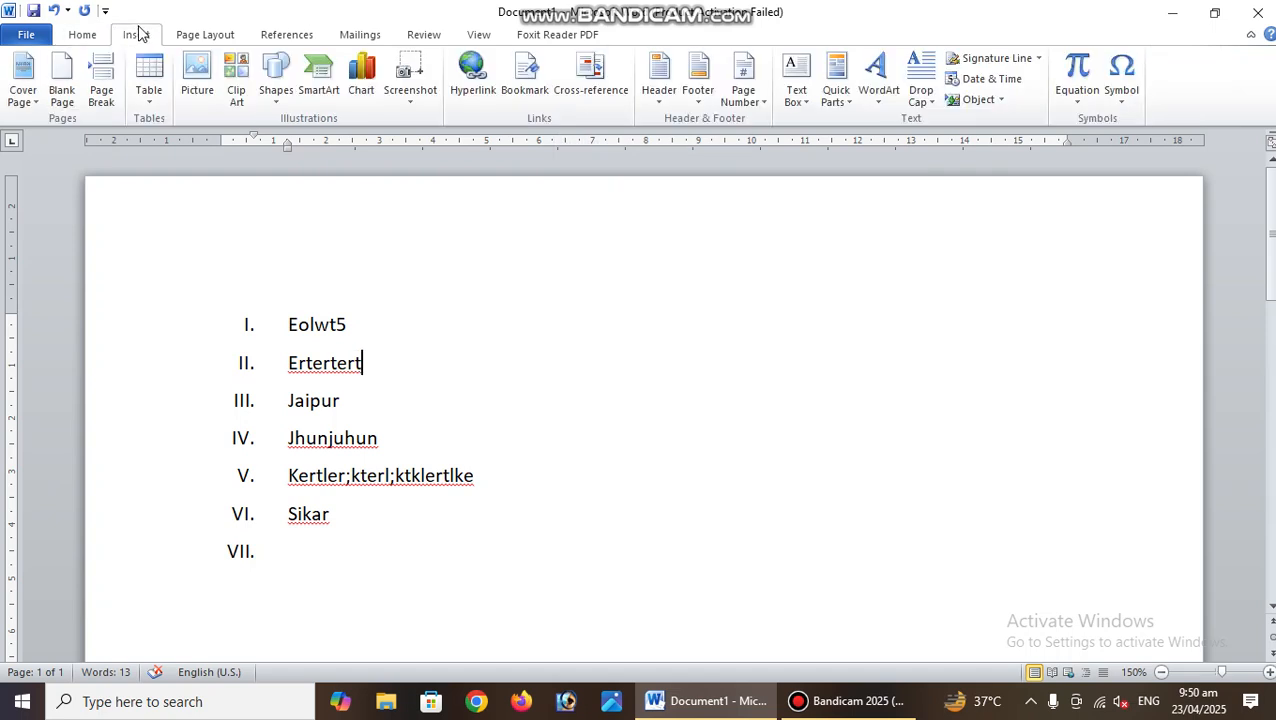
click(146, 90)
click(155, 140)
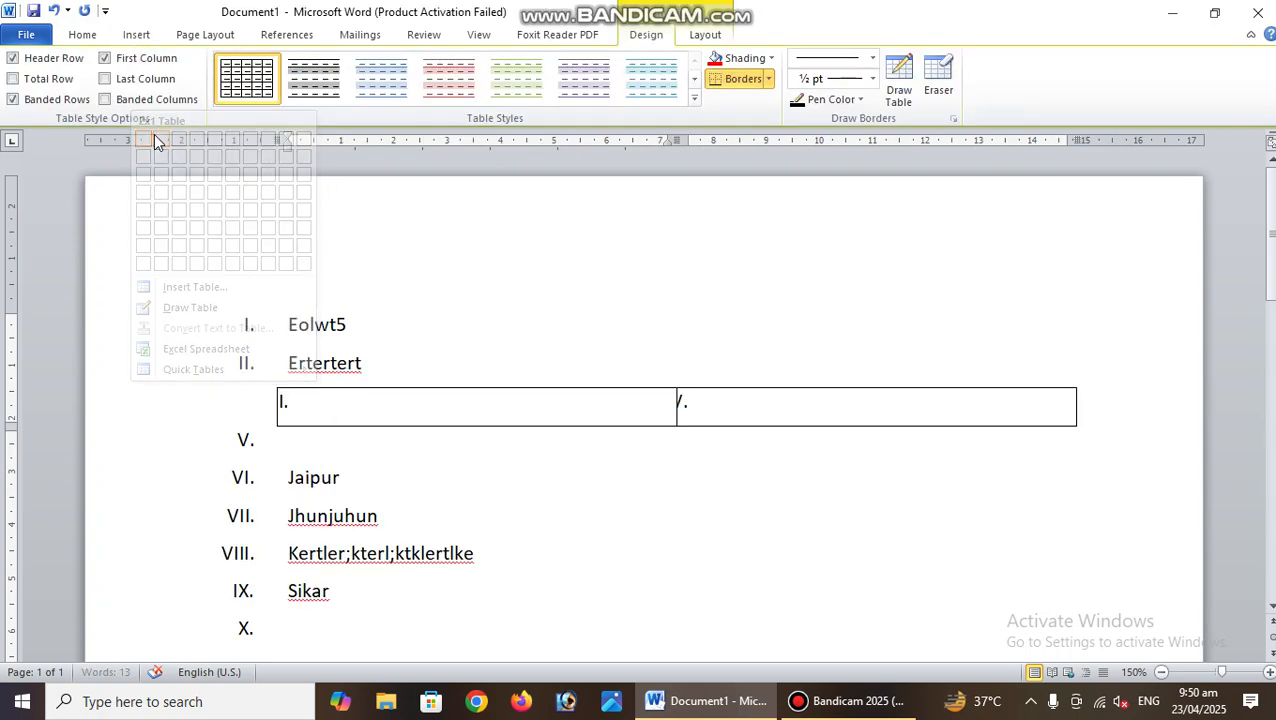
Shade the first cell of the inserted table with the standard blue color.
click(84, 35)
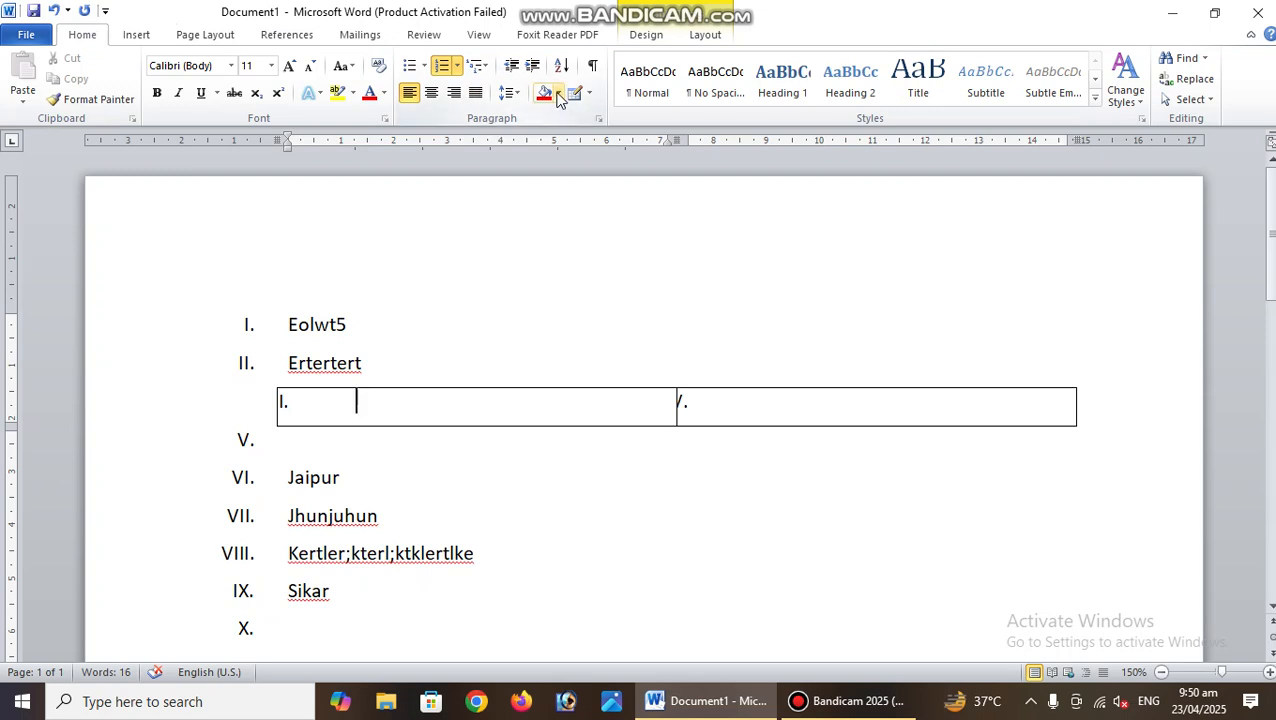
click(558, 93)
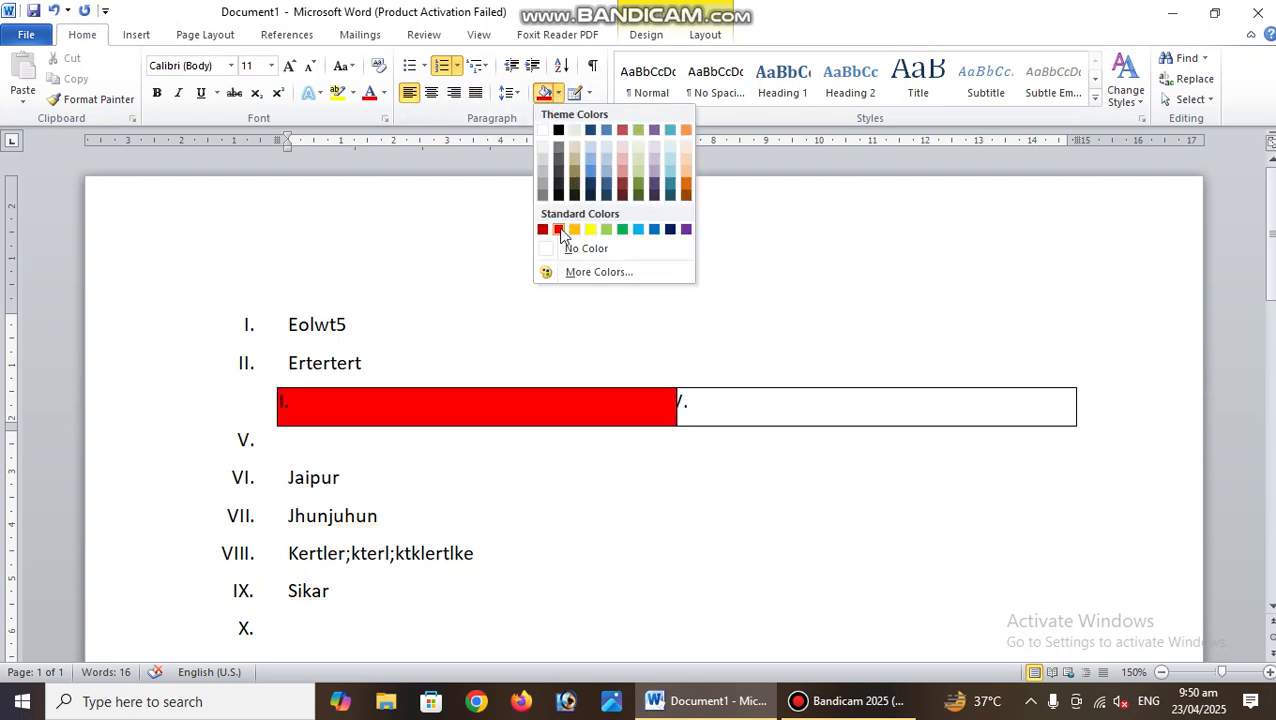
click(655, 230)
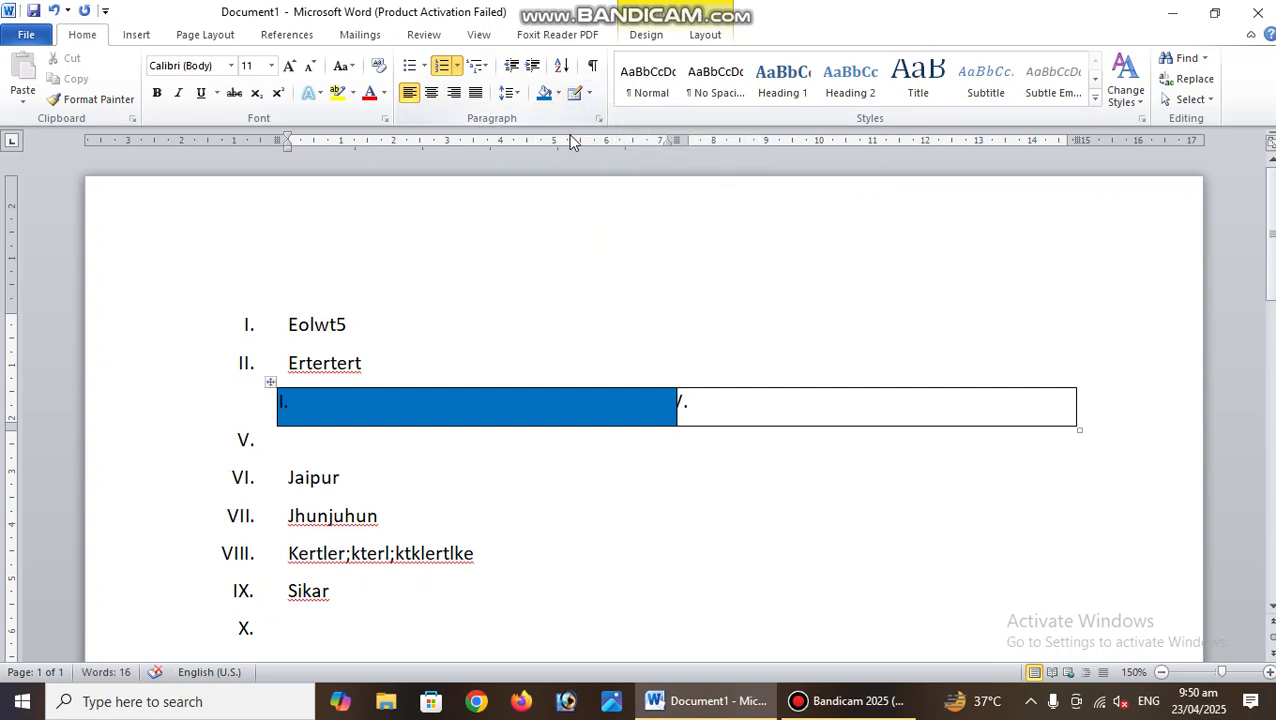
Draw a table beside the Jhunjuhun and Kertler list items and divide it into five cells with four vertical lines.
click(575, 95)
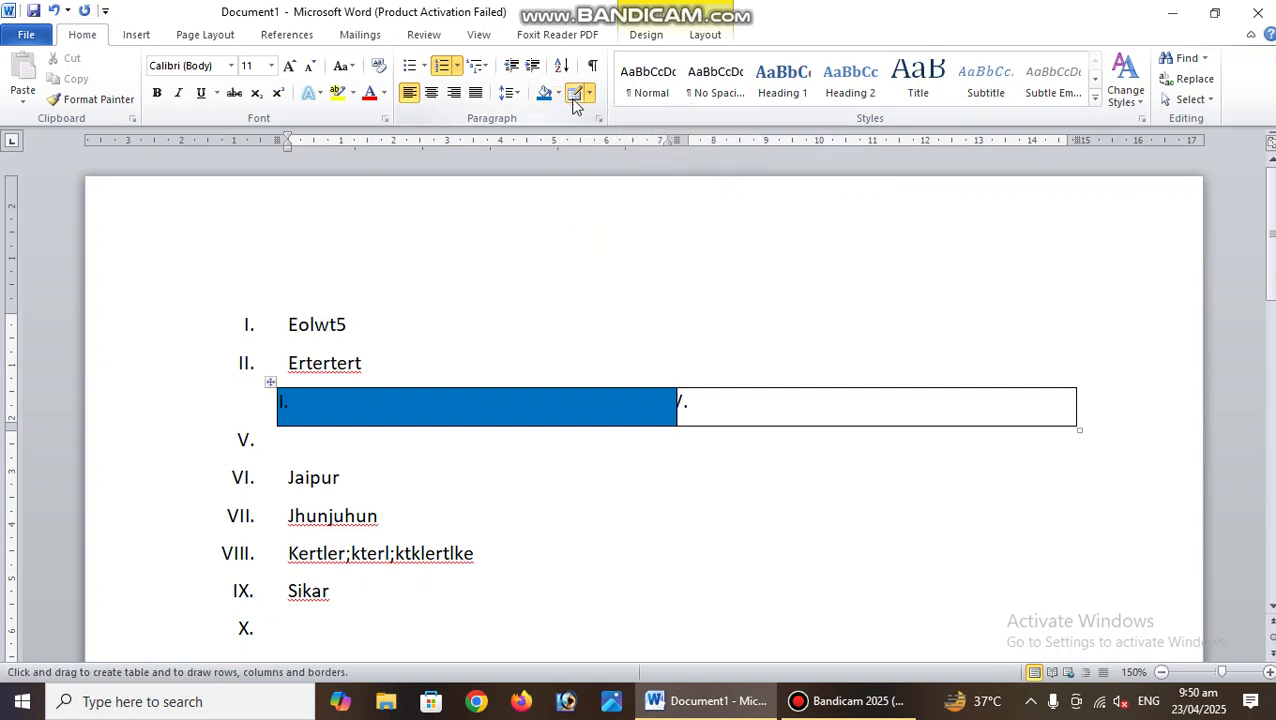
drag(584, 490, 794, 563)
drag(560, 489, 559, 561)
drag(623, 489, 628, 560)
drag(683, 489, 681, 555)
drag(741, 484, 740, 558)
click(83, 40)
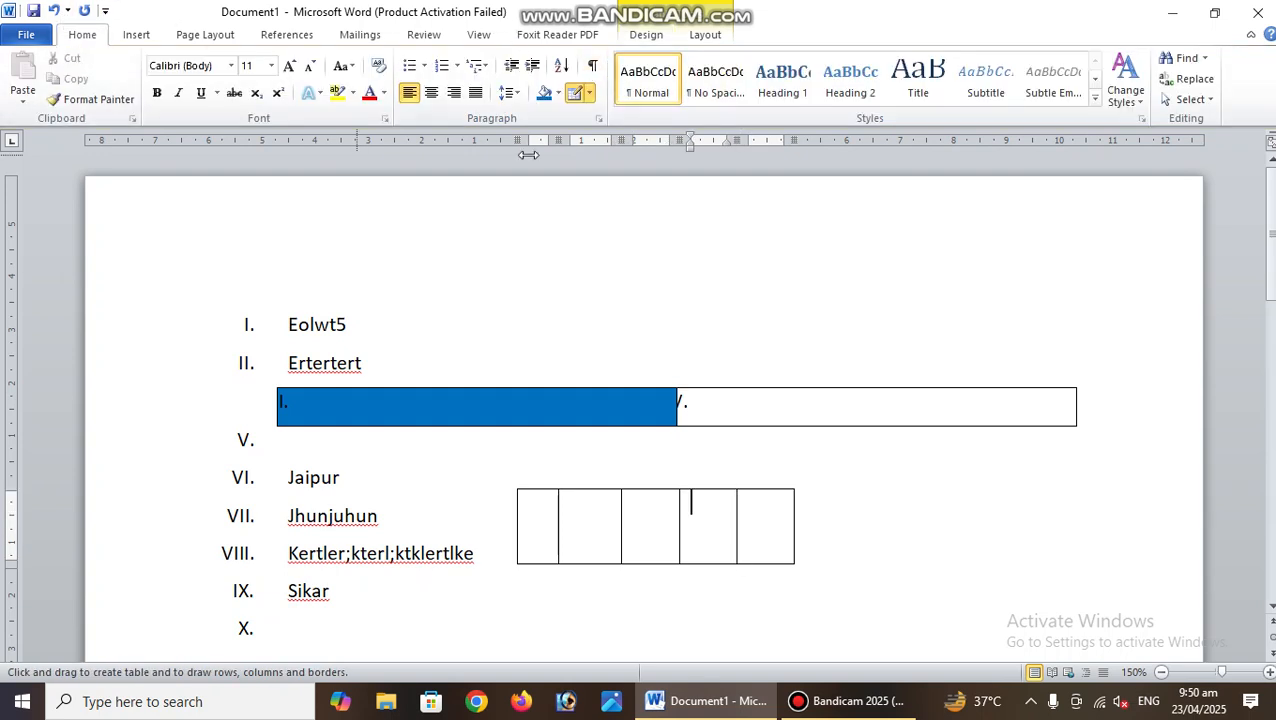
Draw a small one-cell table beside the Jaipur and Jhunjuhun list items and turn off table drawing.
mouse_move(280, 490)
mouse_down()
mouse_move(308, 489)
mouse_move(308, 528)
mouse_up()
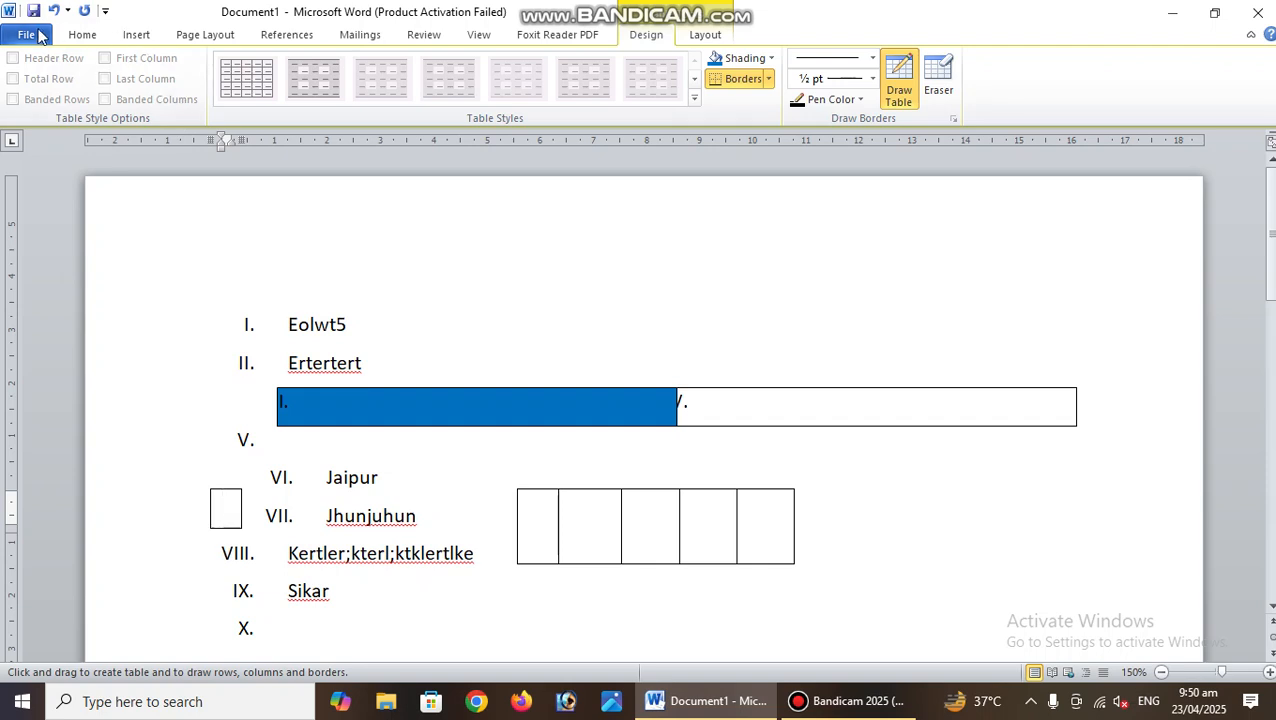
click(78, 36)
click(26, 38)
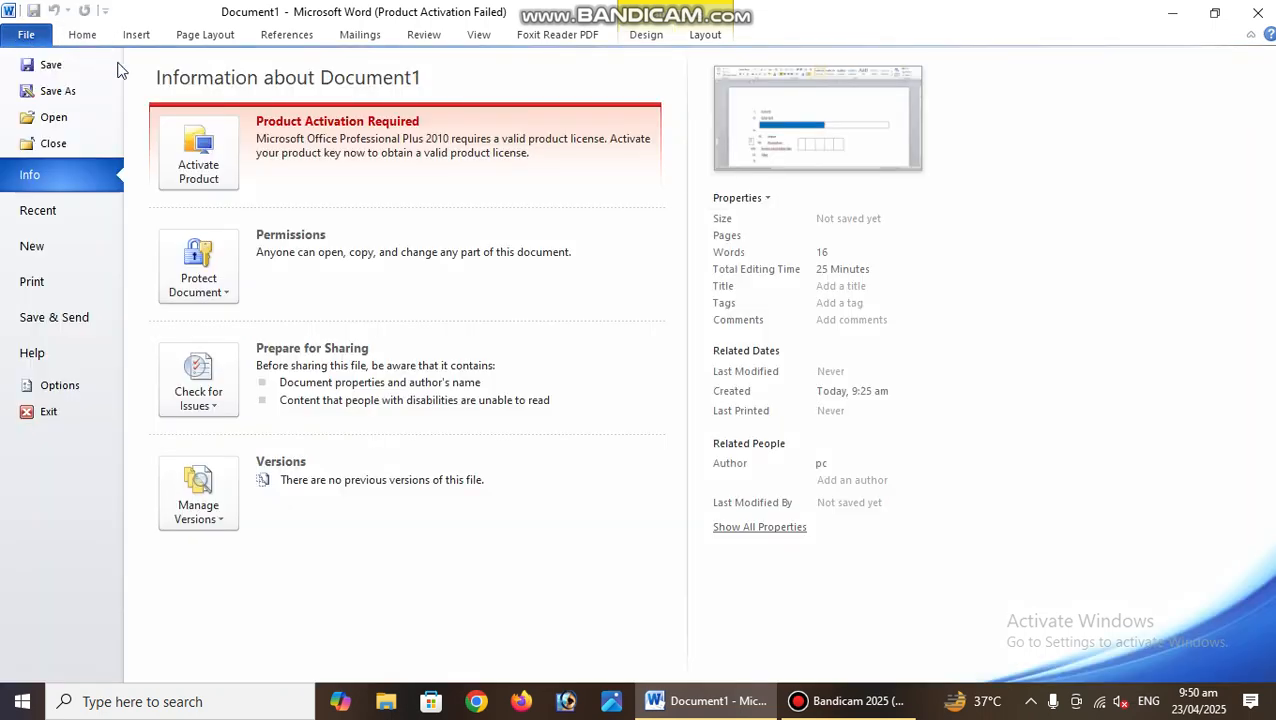
click(85, 38)
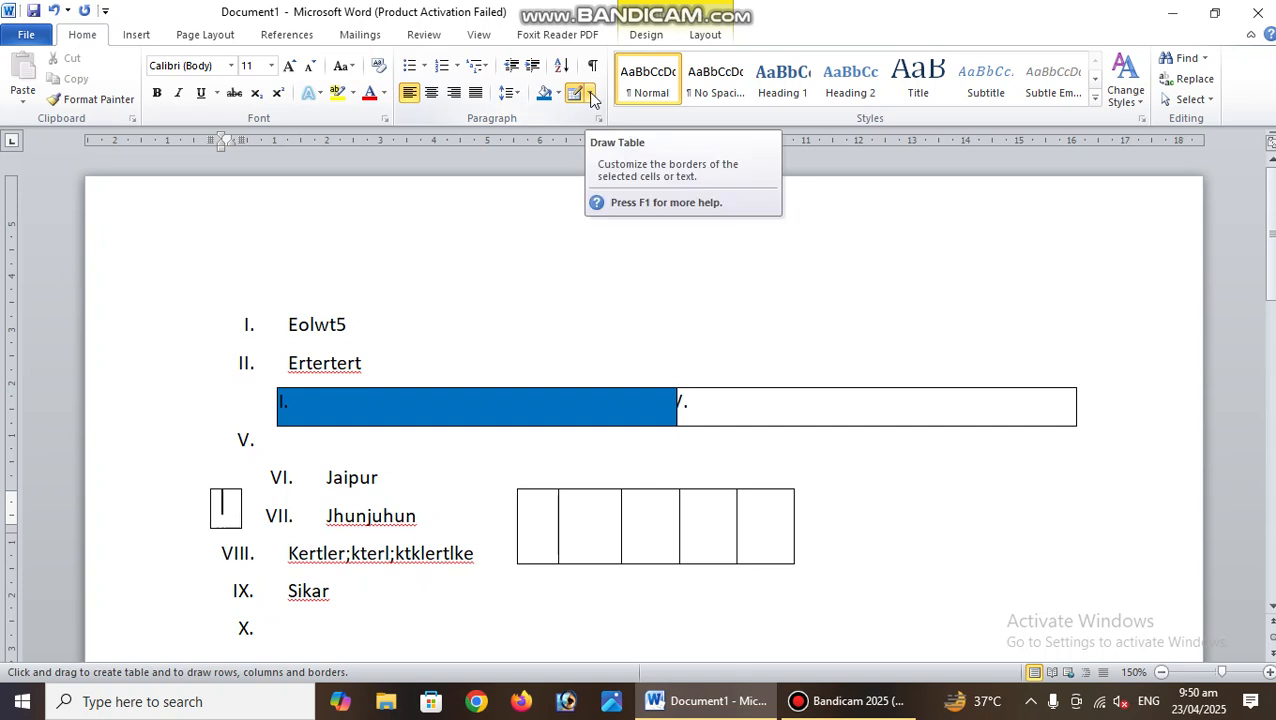
click(591, 94)
click(508, 170)
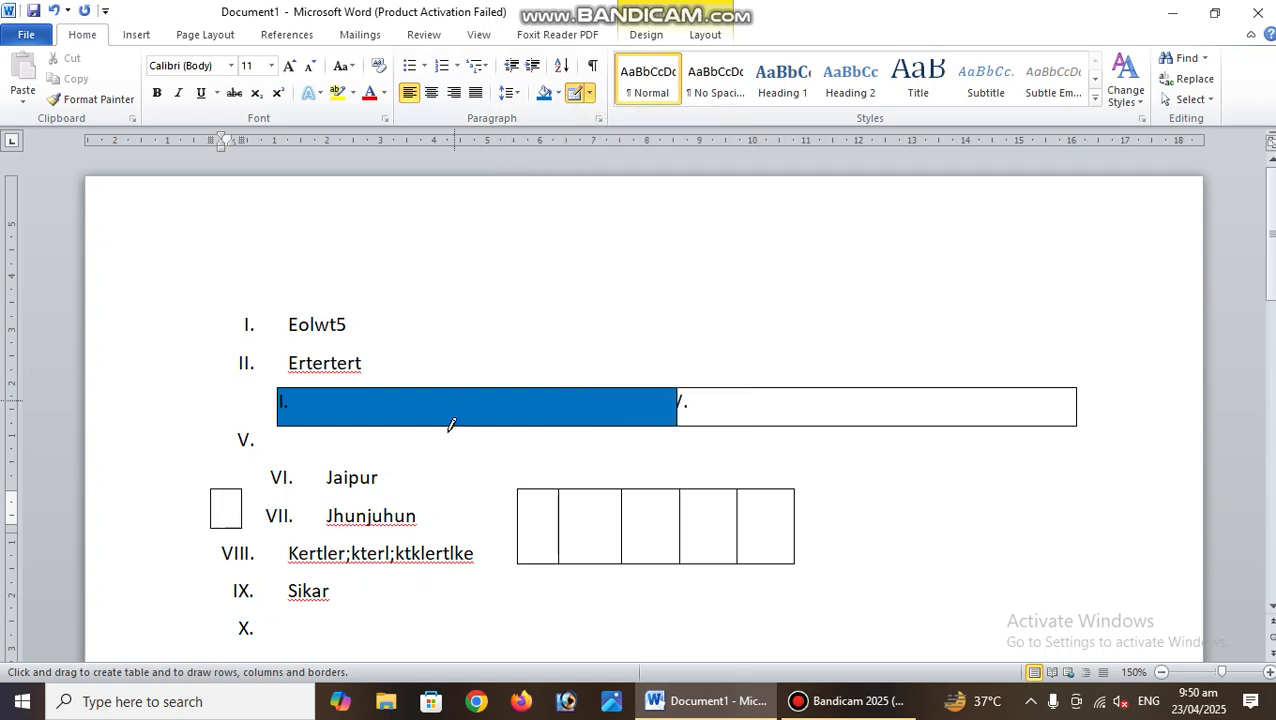
click(576, 93)
click(334, 478)
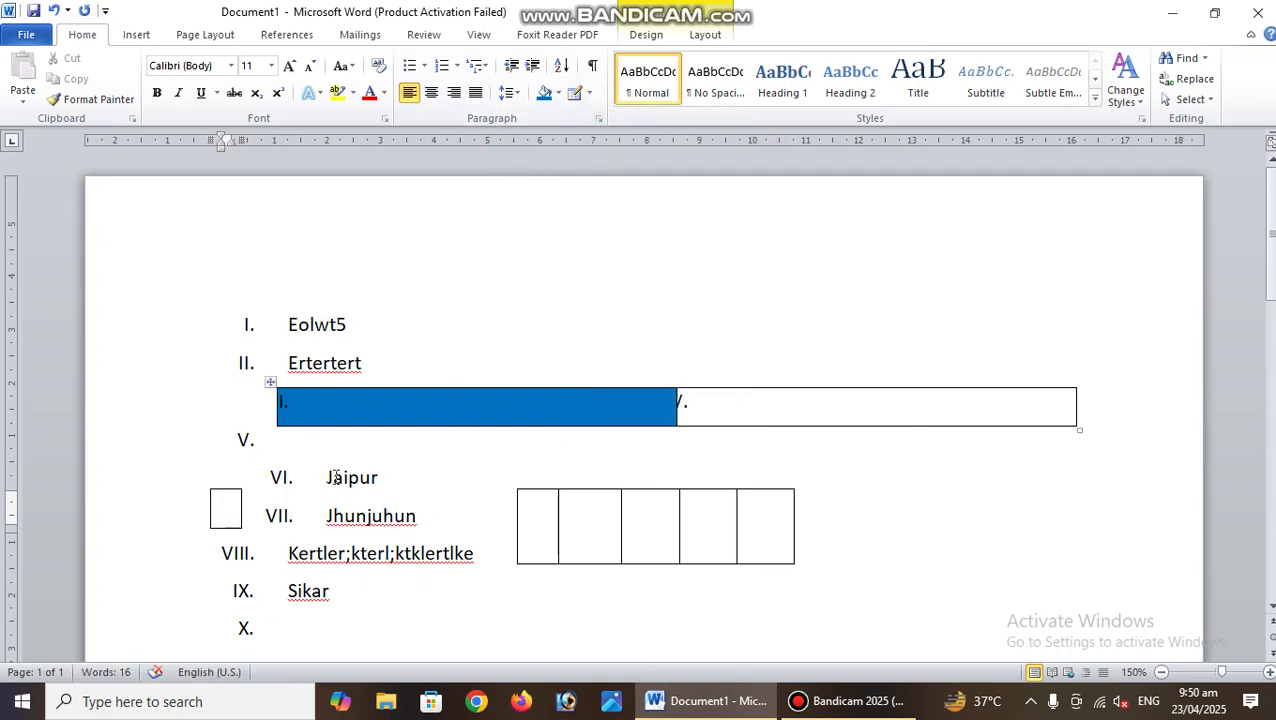
Apply a right border to the "Sikar" list item.
click(591, 94)
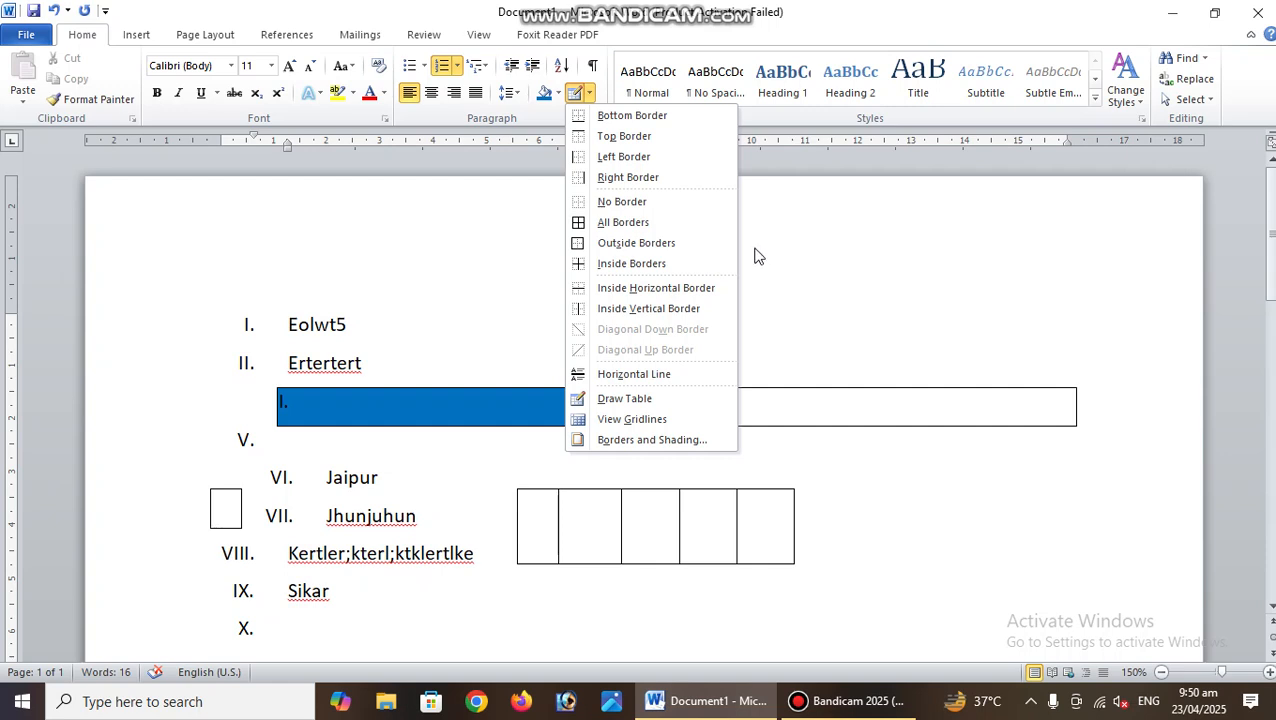
click(645, 183)
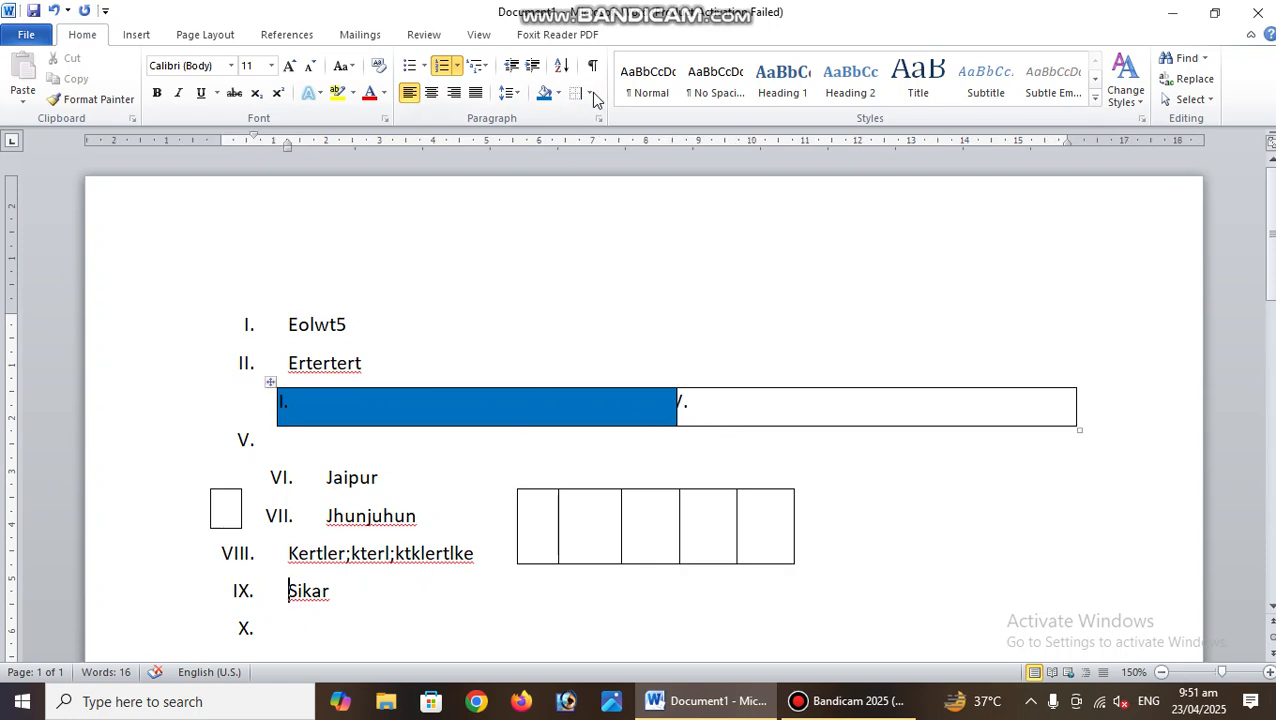
click(590, 94)
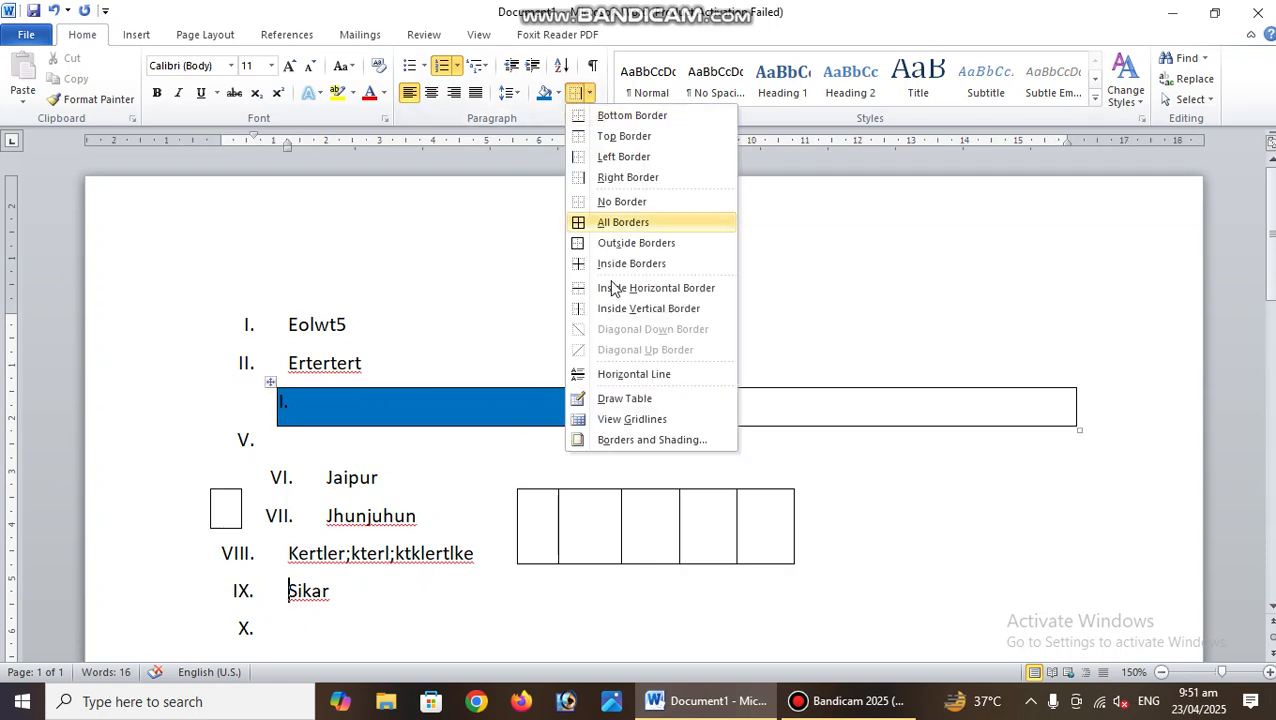
click(630, 180)
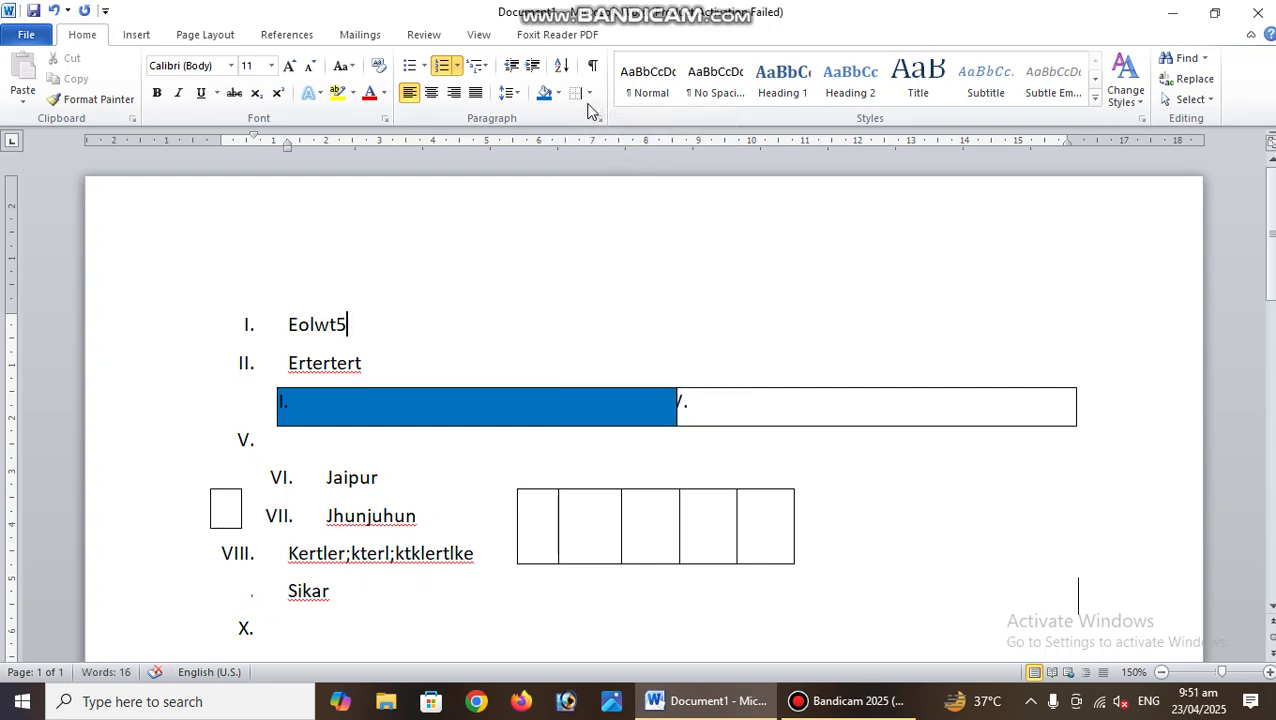
Apply a single wavy box page border, 1 ½ pt wide, to the whole document.
click(590, 94)
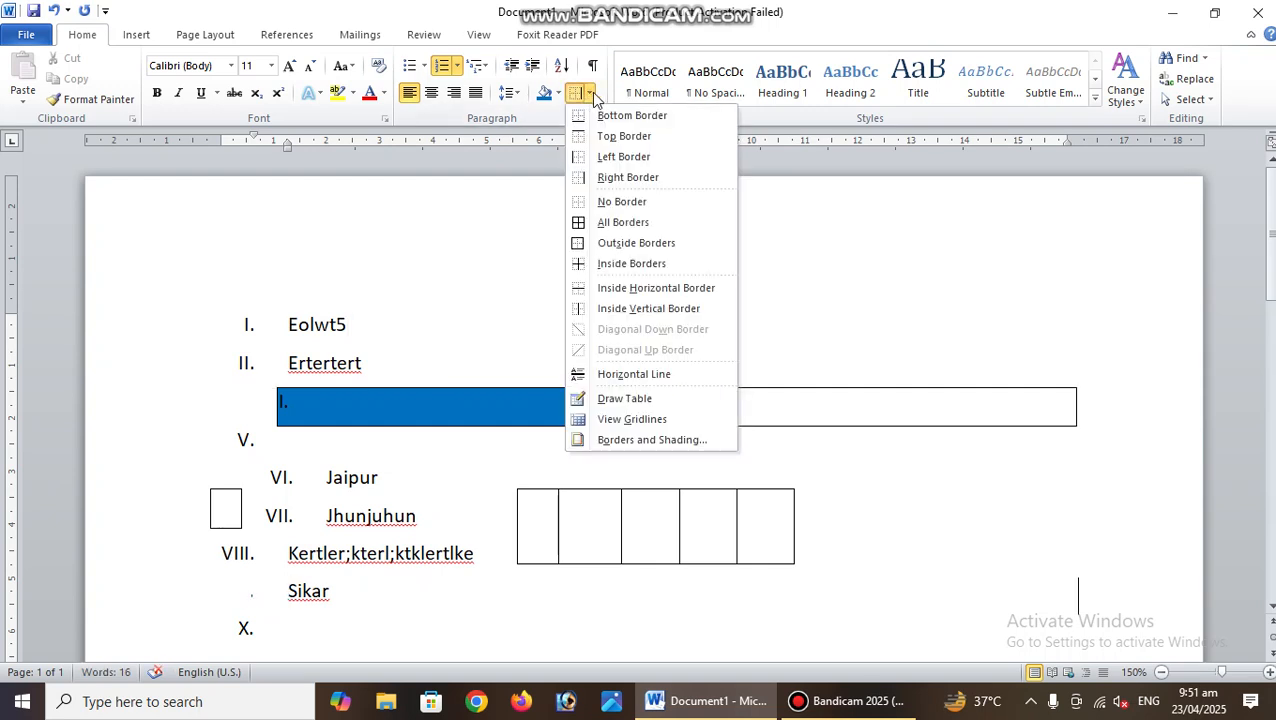
click(628, 440)
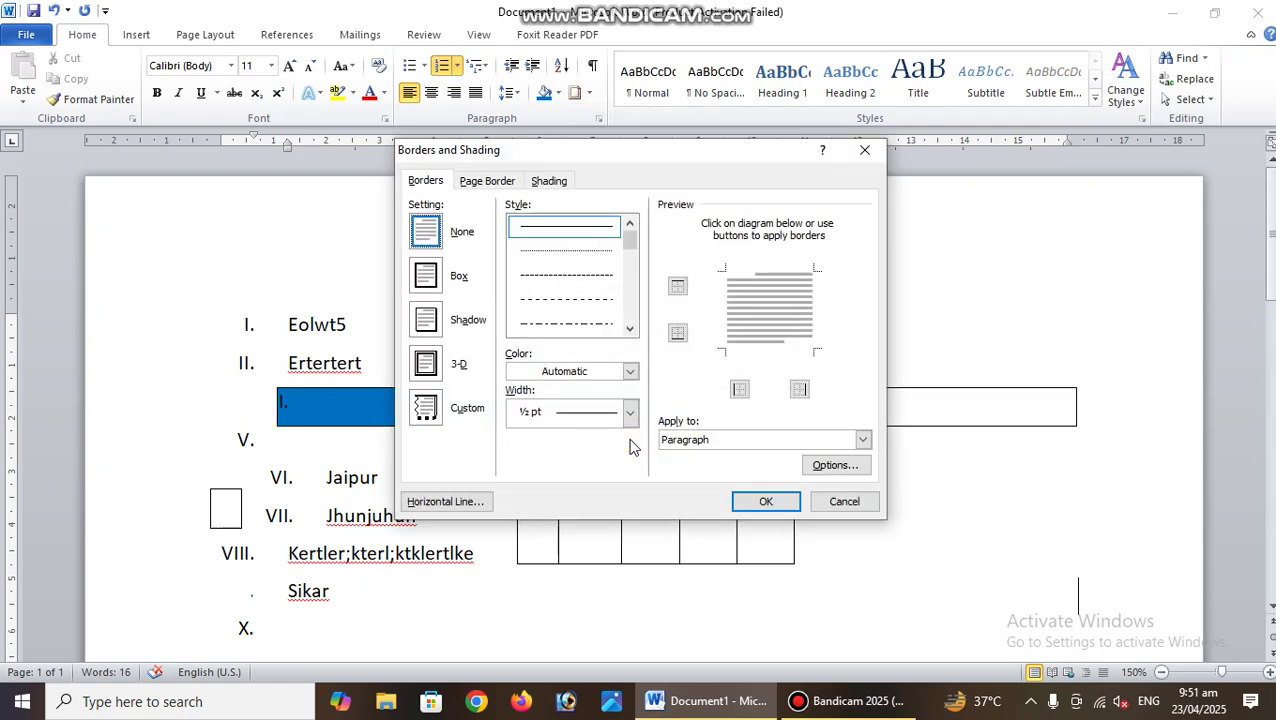
click(493, 184)
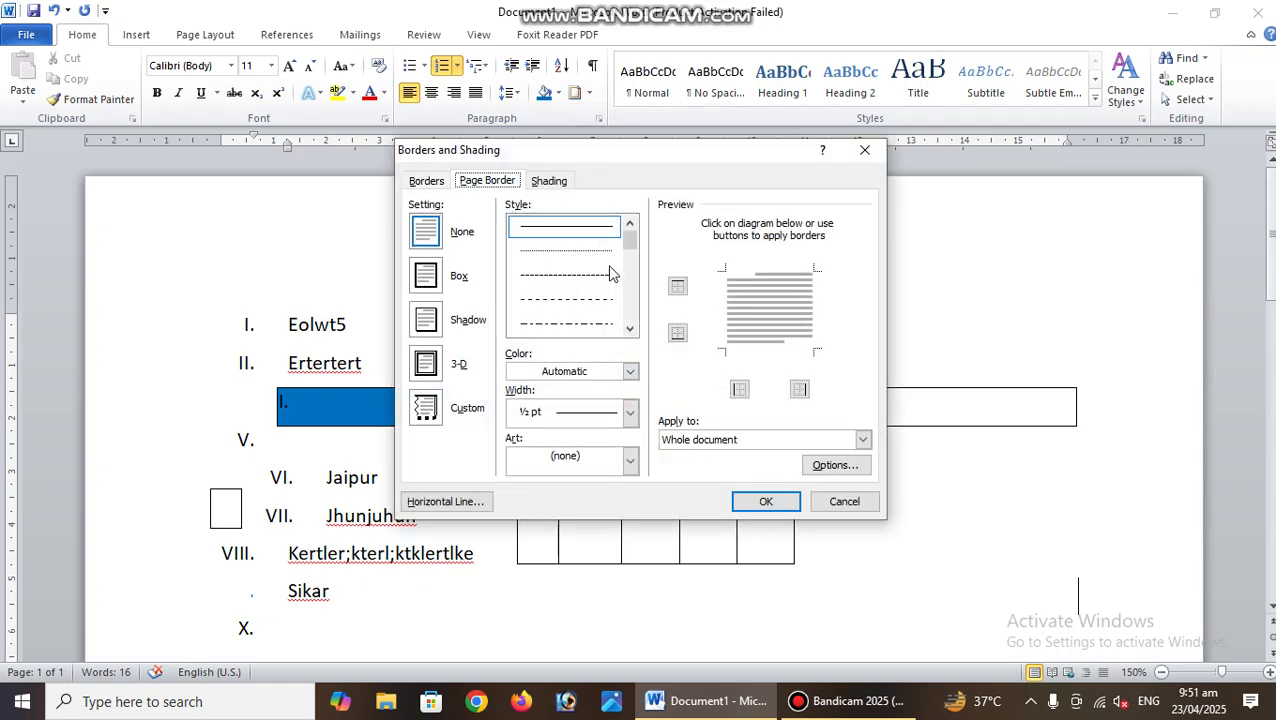
mouse_move(628, 246)
mouse_down()
mouse_move(635, 339)
mouse_move(640, 293)
mouse_up()
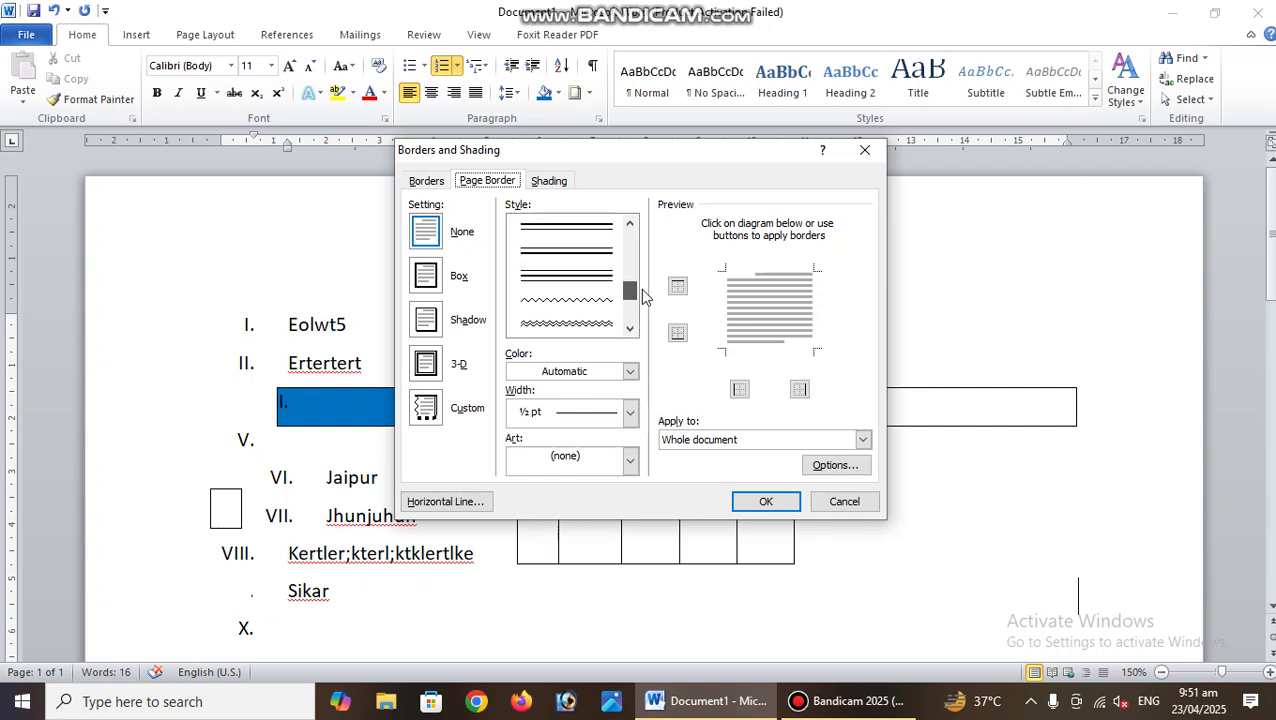
click(585, 303)
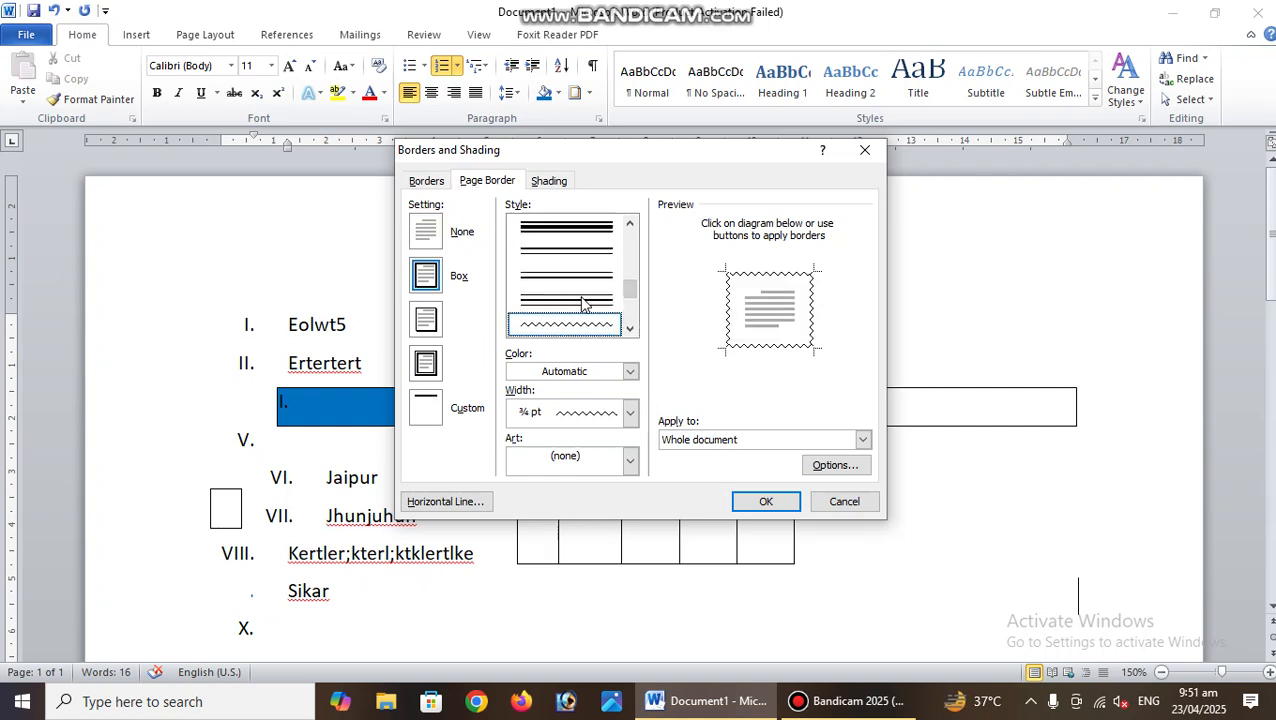
click(630, 418)
click(592, 462)
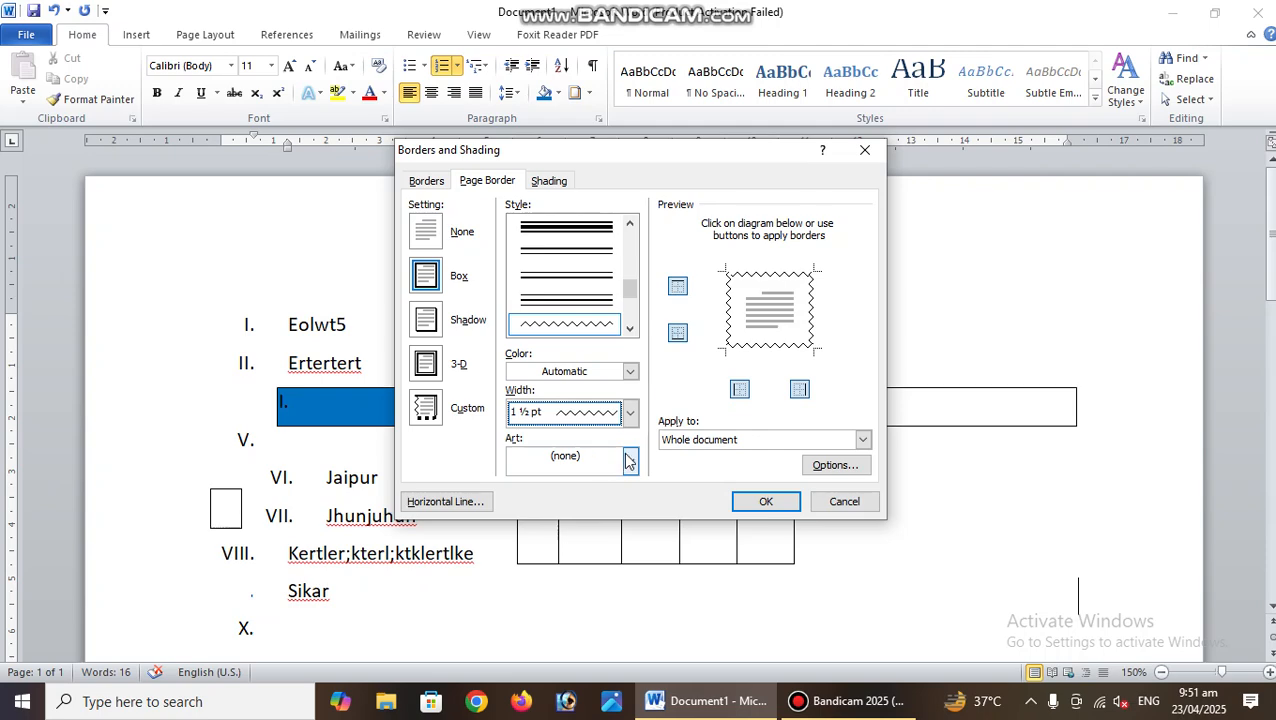
click(762, 502)
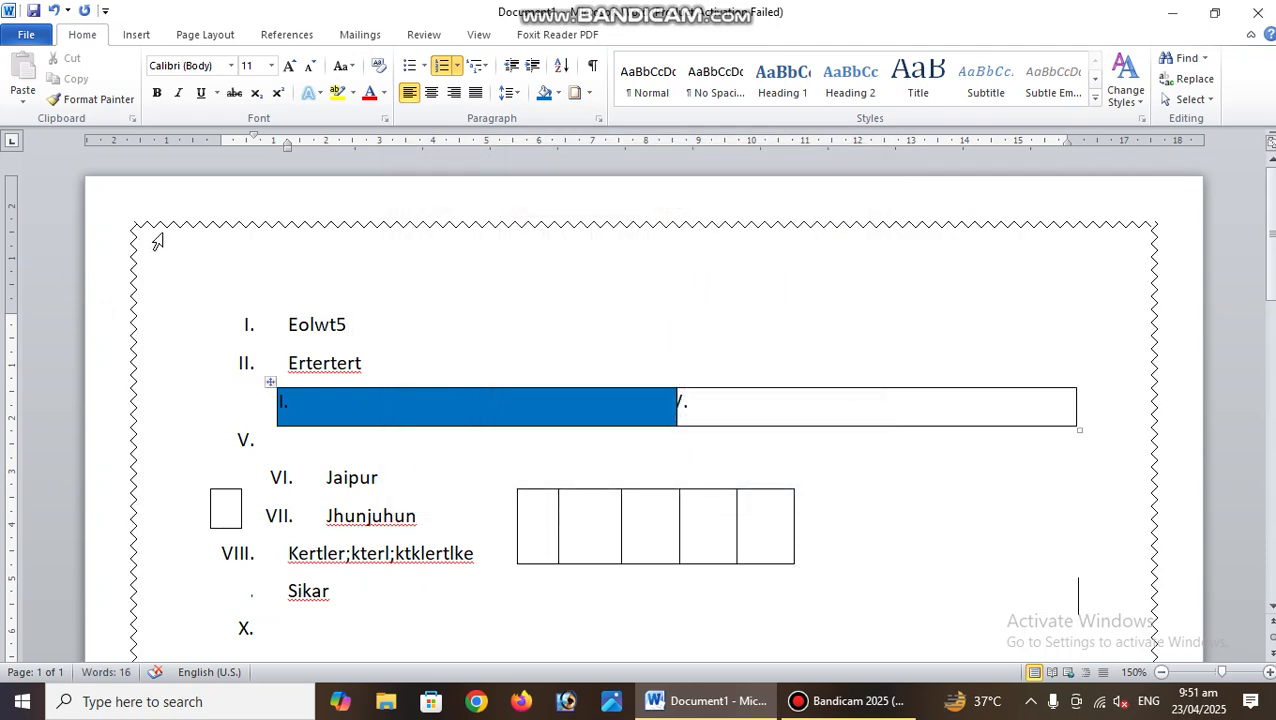